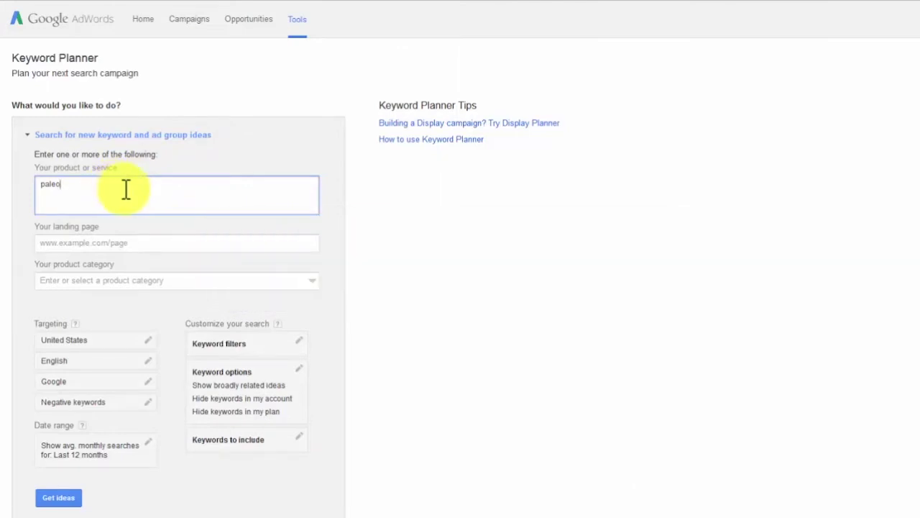
Remove the United States location targeting so all locations are covered and get keyword ideas for "paleo"
click(120, 343)
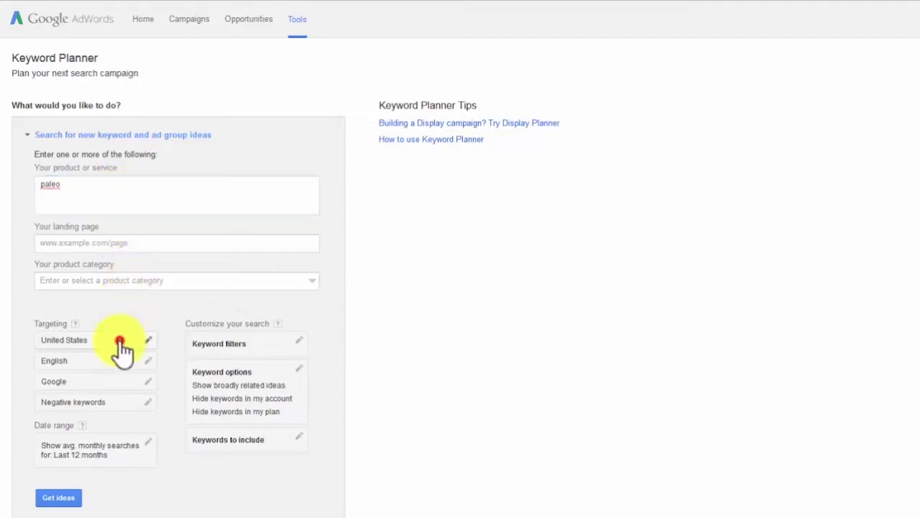
click(310, 364)
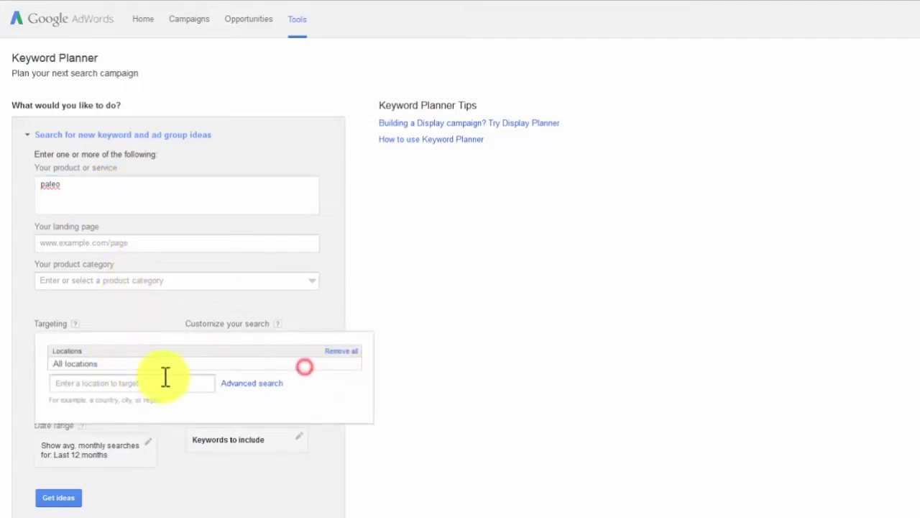
click(13, 426)
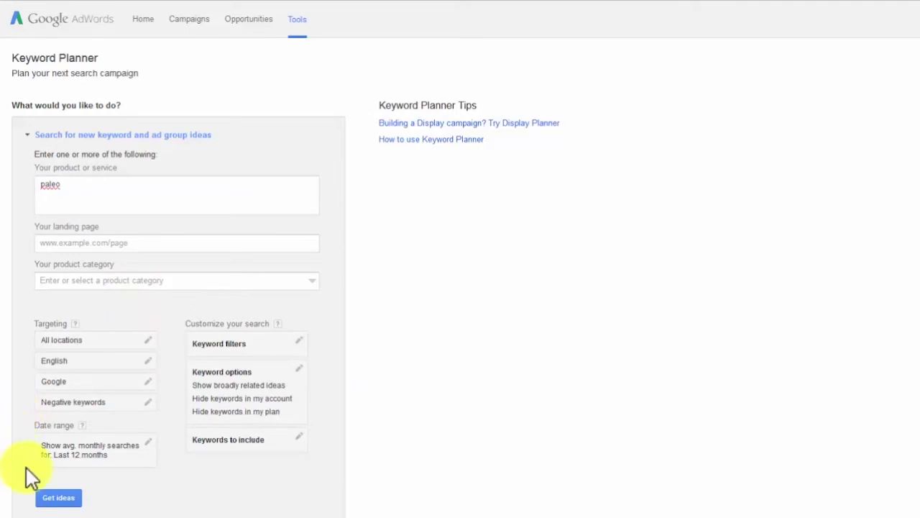
click(63, 497)
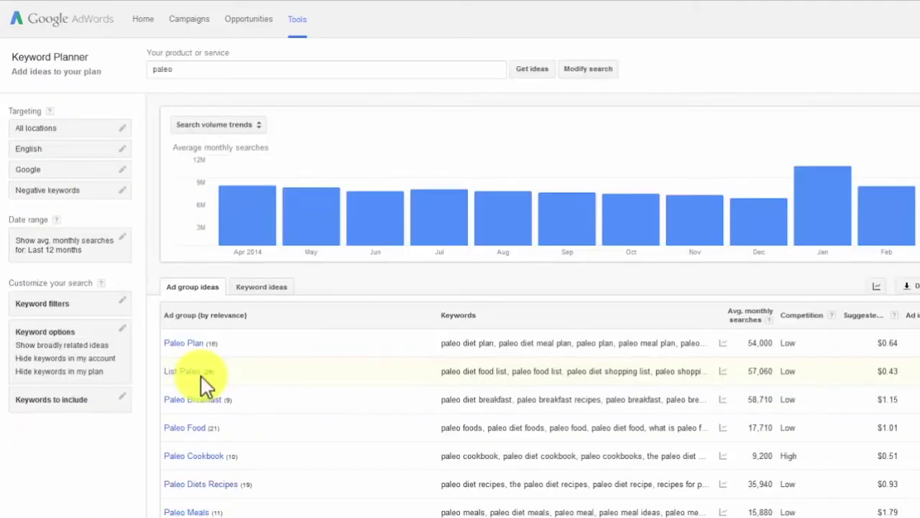
Limit the keyword options to ideas closely related to the search terms and display the individual keyword ideas
click(92, 334)
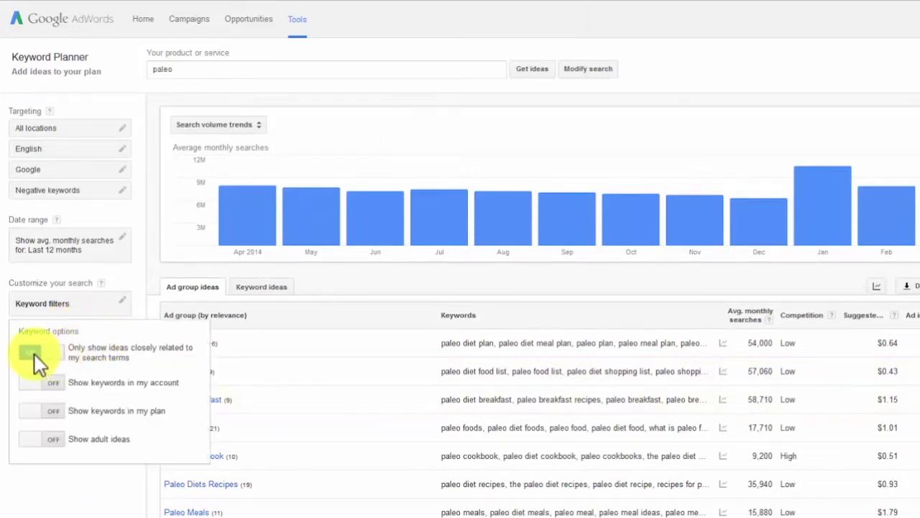
click(34, 353)
click(108, 504)
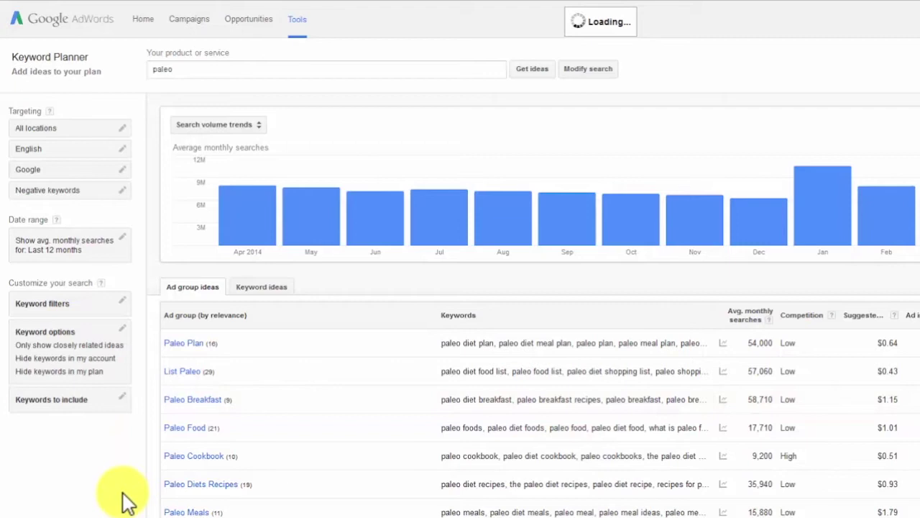
click(248, 289)
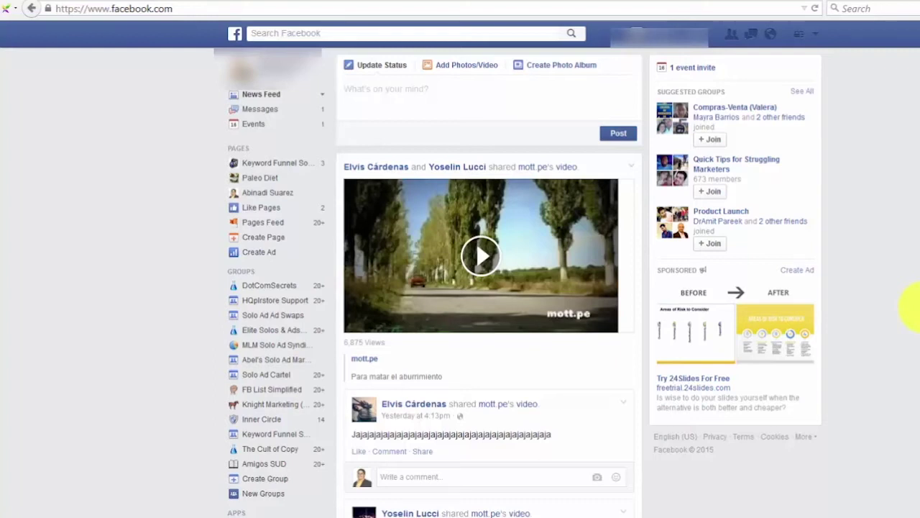
Switch to Facebook, search for "paleo" and restrict the results to pages
click(325, 33)
text(paleo)
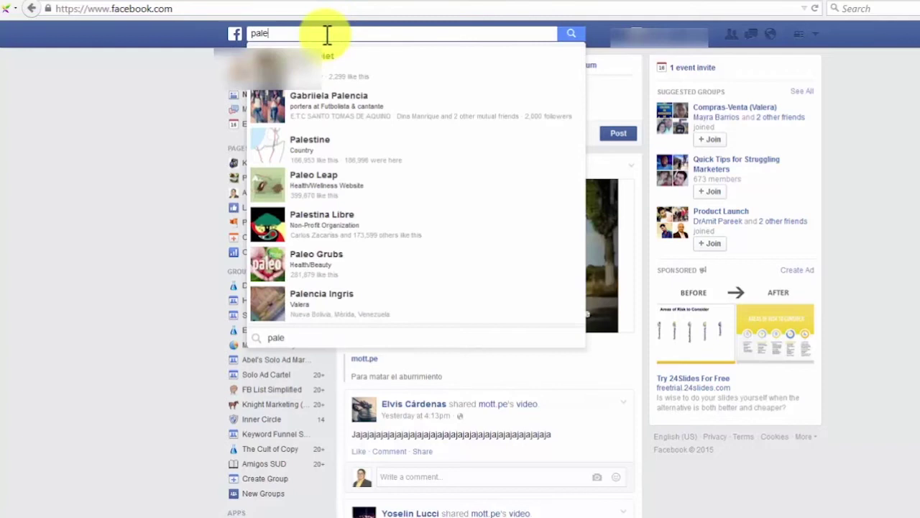
click(575, 34)
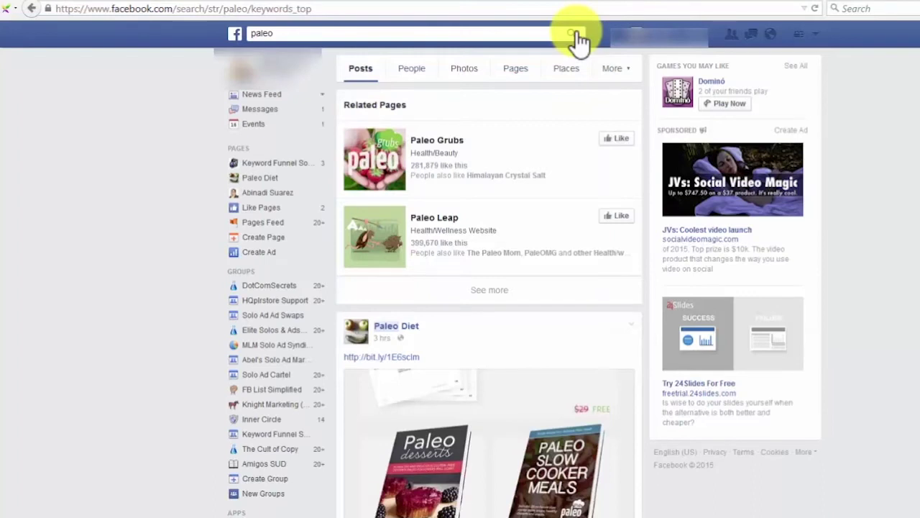
click(519, 68)
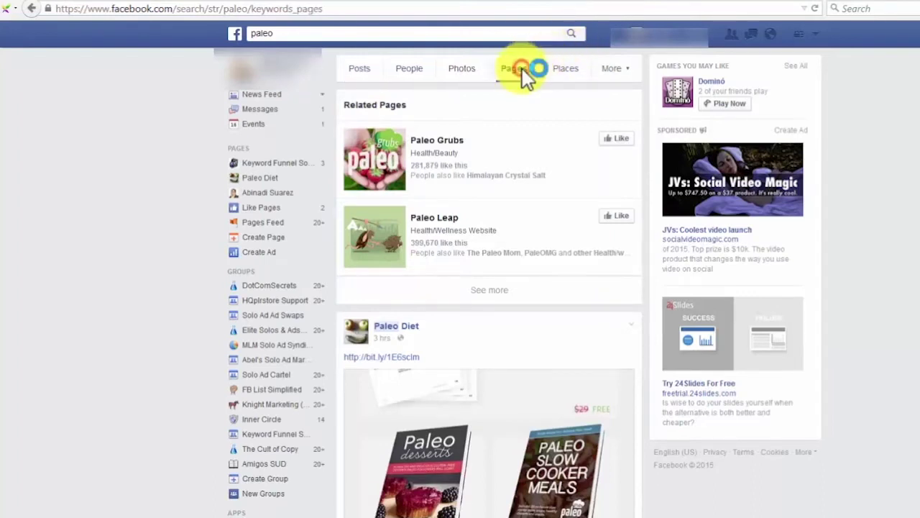
Look through the Facebook pages about paleo and examine their topics and like counts
scroll(880, 144, down, 4)
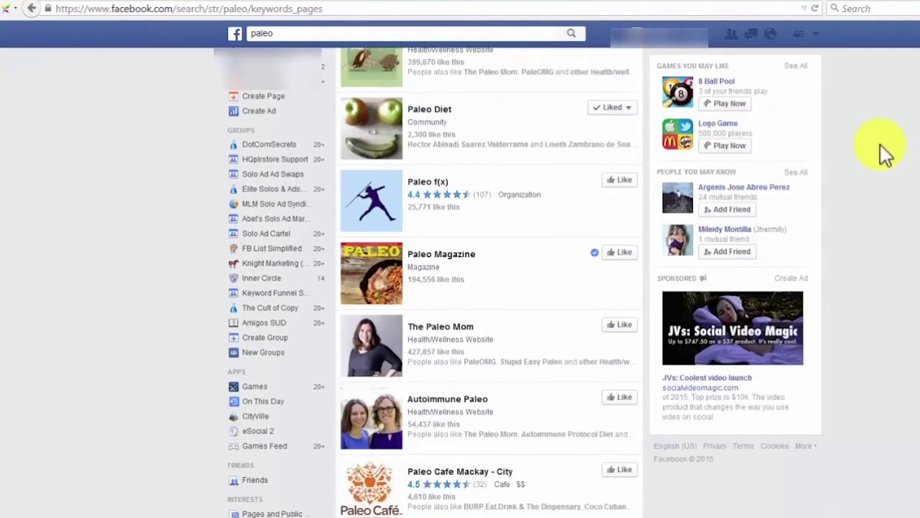
scroll(880, 144, down, 3)
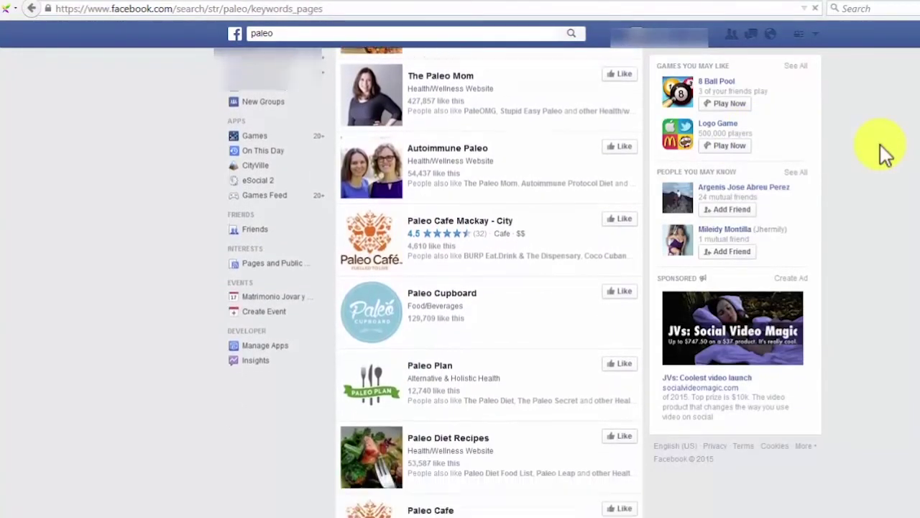
scroll(880, 145, down, 4)
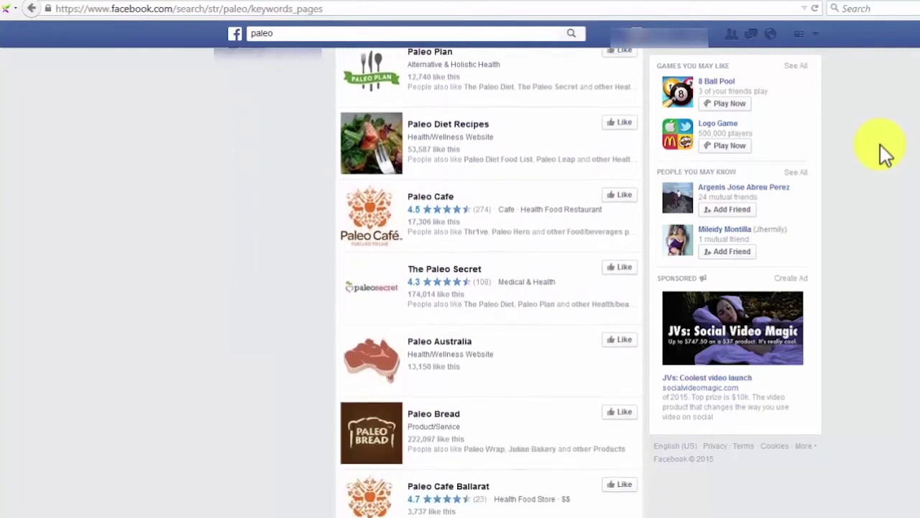
scroll(880, 145, down, 3)
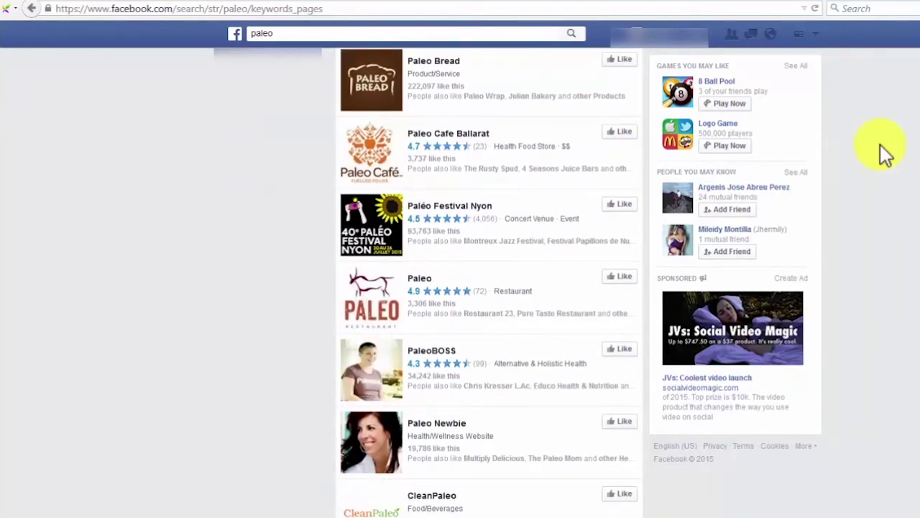
scroll(880, 145, down, 8)
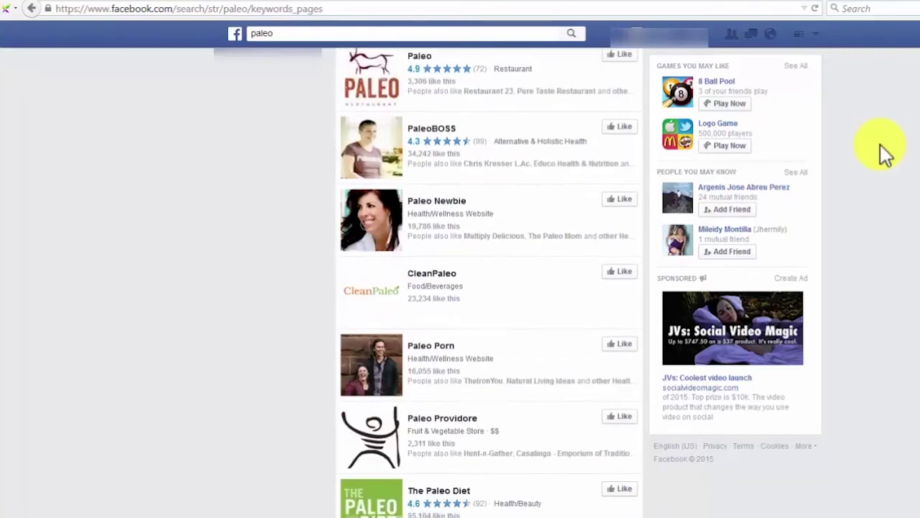
scroll(880, 144, down, 2)
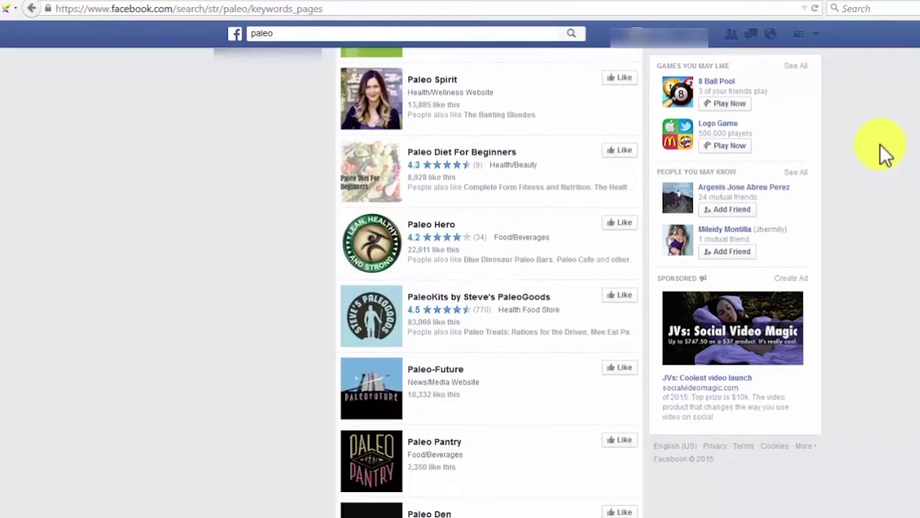
scroll(880, 145, down, 2)
scroll(880, 145, down, 3)
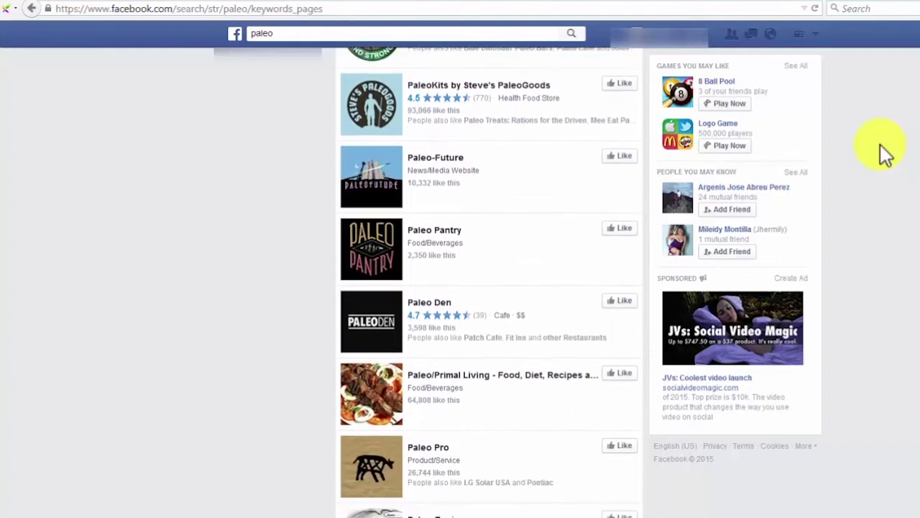
scroll(869, 150, up, 15)
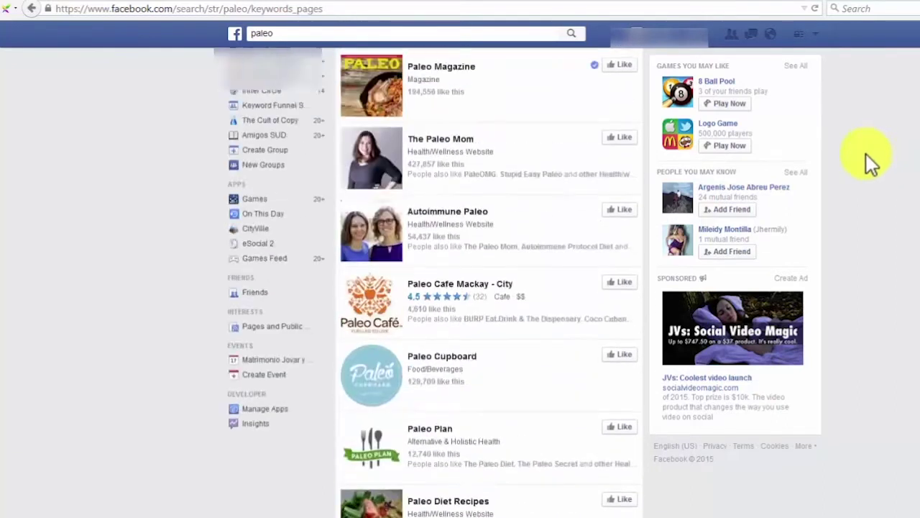
Restrict the "paleo" results to groups and examine the listed groups and their member counts
click(622, 69)
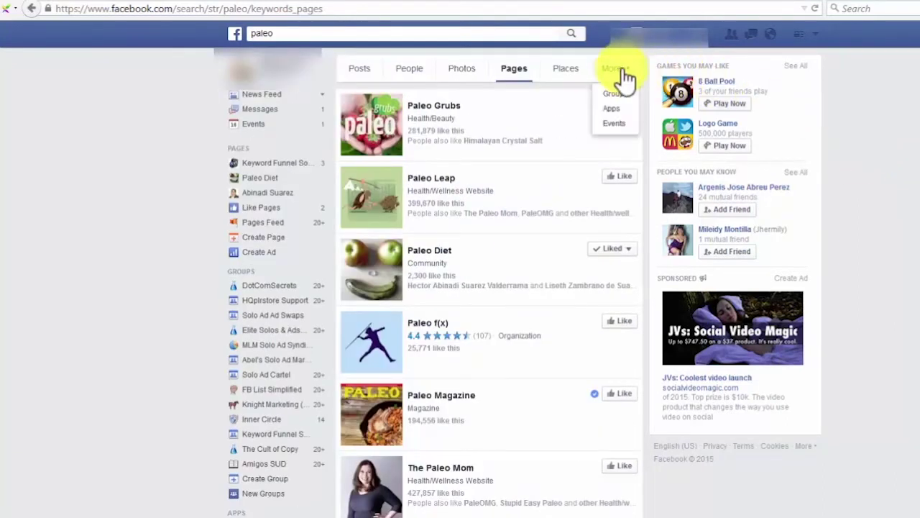
click(616, 94)
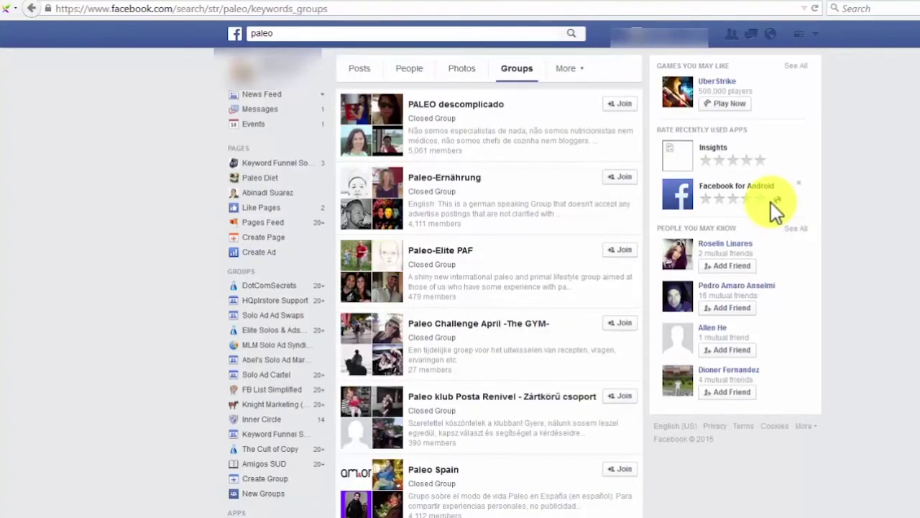
scroll(871, 210, down, 2)
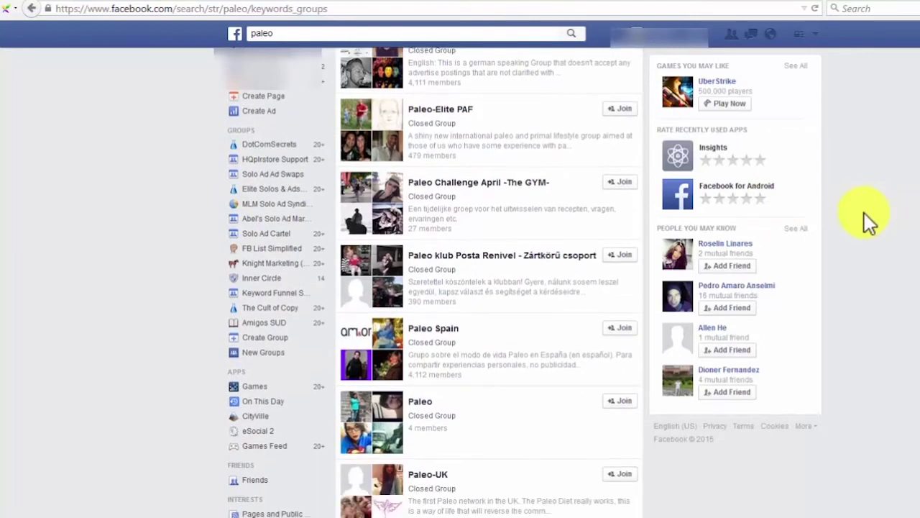
scroll(862, 216, down, 2)
scroll(862, 216, down, 1)
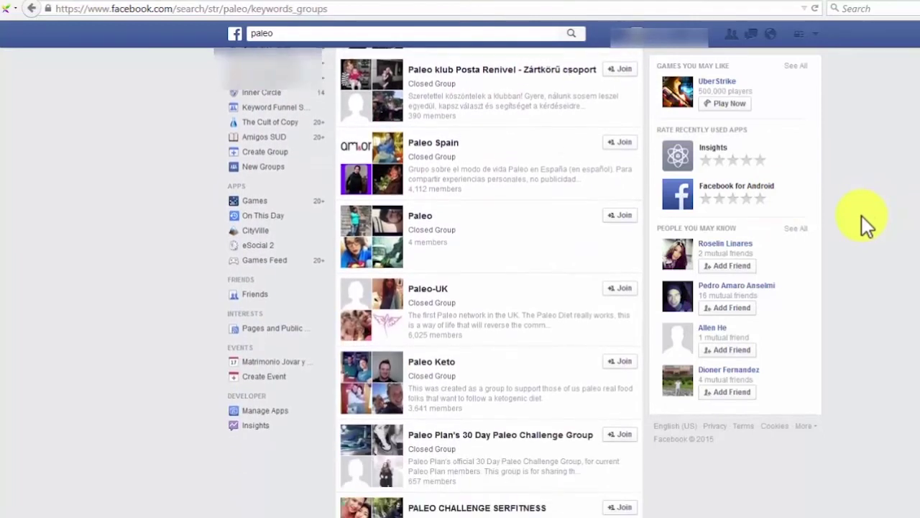
scroll(862, 215, down, 2)
scroll(862, 217, down, 2)
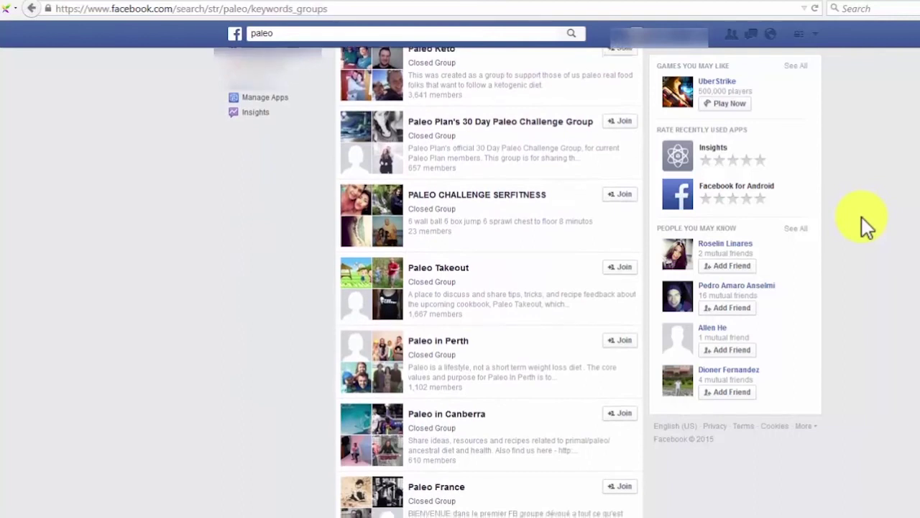
scroll(862, 217, down, 3)
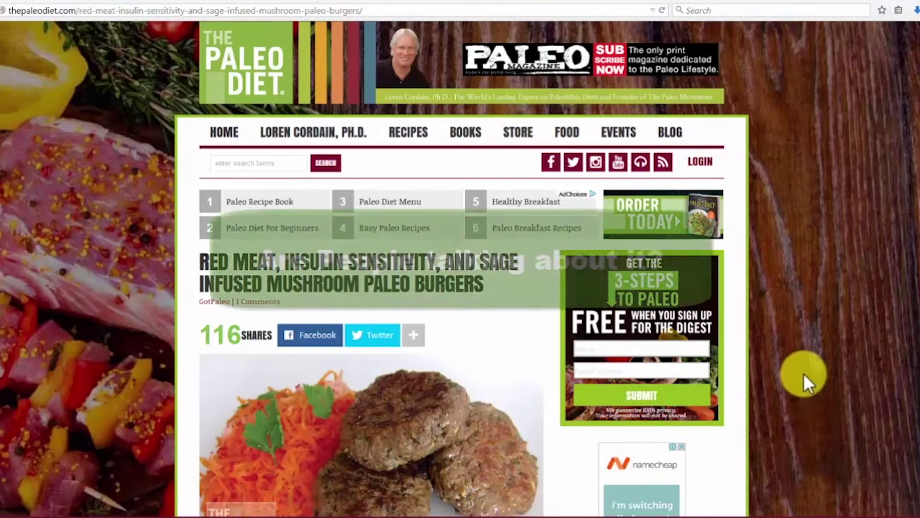
Look through the Paleo Diet site's article on sage infused mushroom paleo burgers, including its shares, related posts and comments
scroll(460, 287, down, 6)
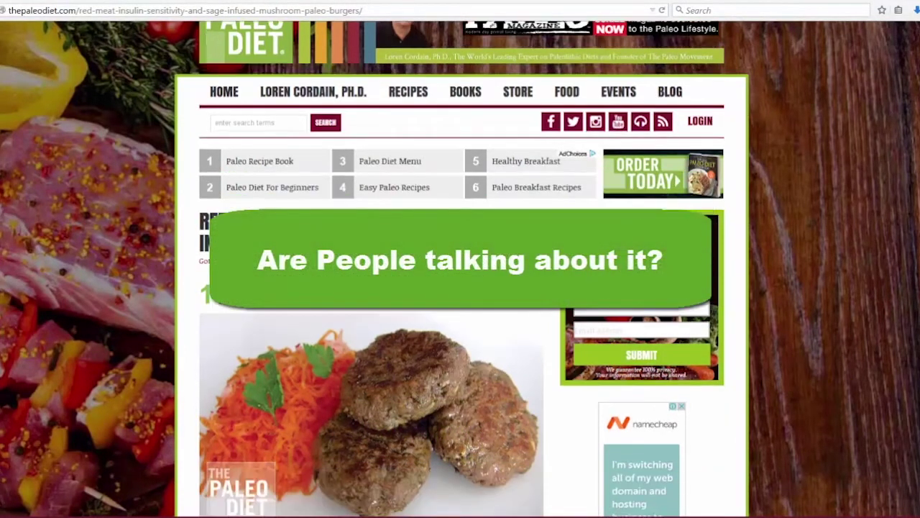
scroll(460, 288, down, 12)
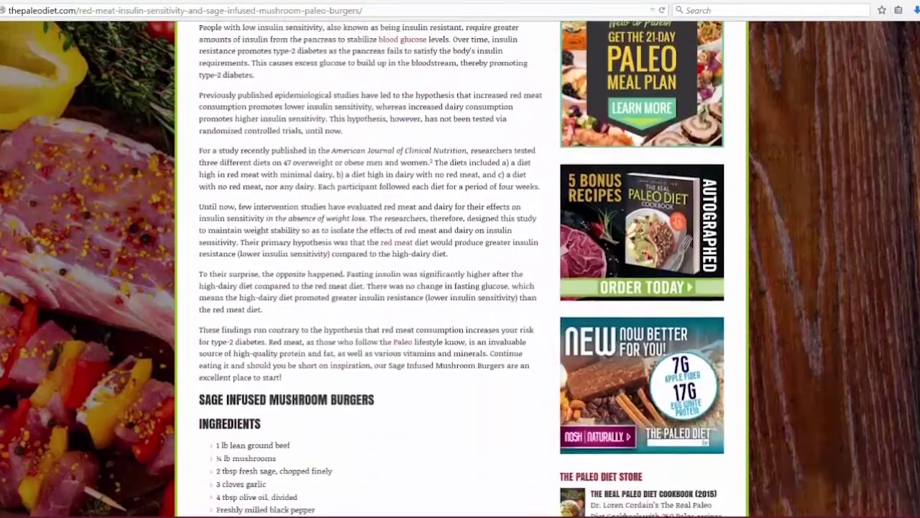
scroll(460, 288, down, 9)
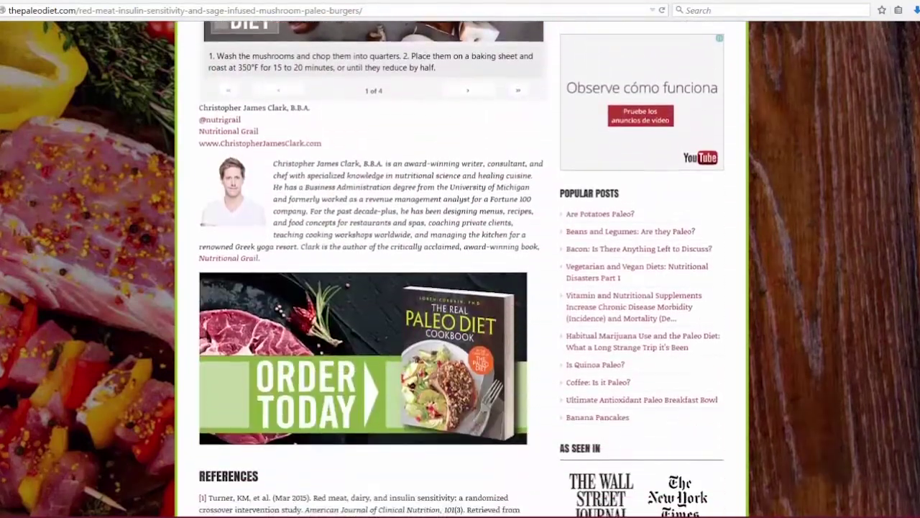
scroll(460, 287, down, 4)
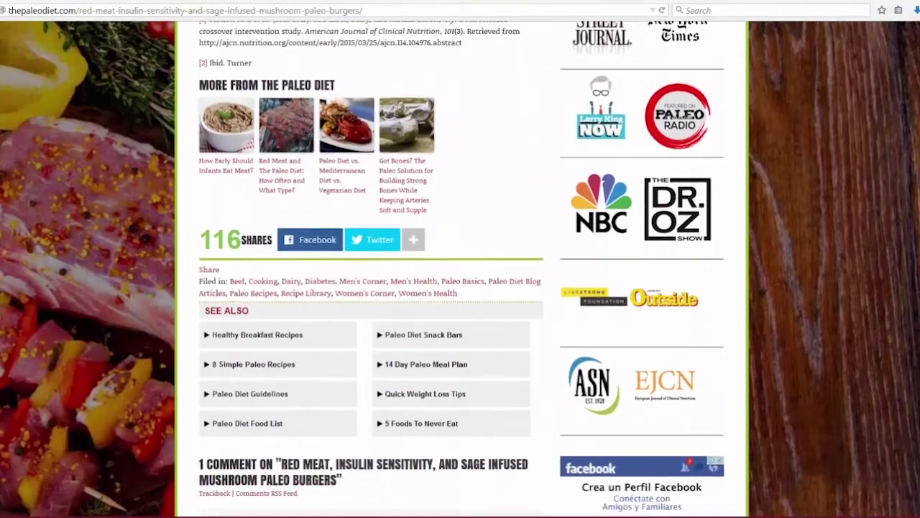
scroll(460, 288, up, 20)
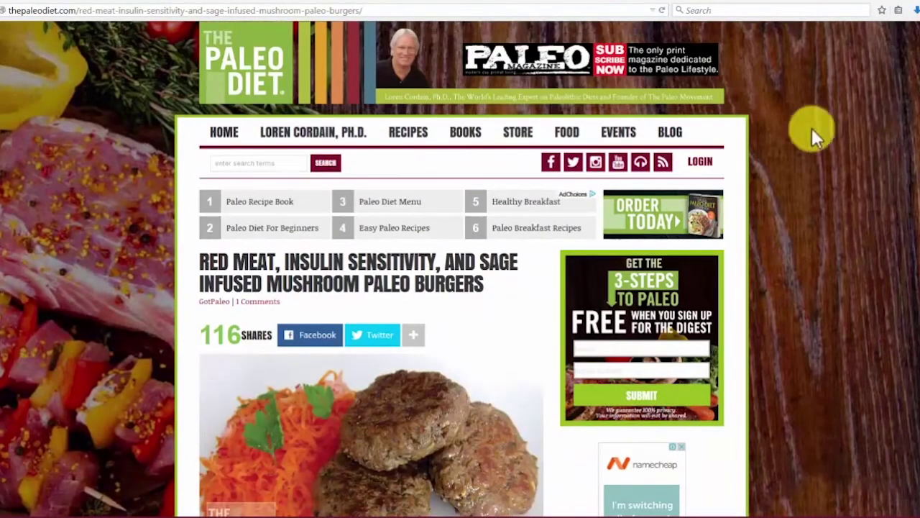
click(420, 142)
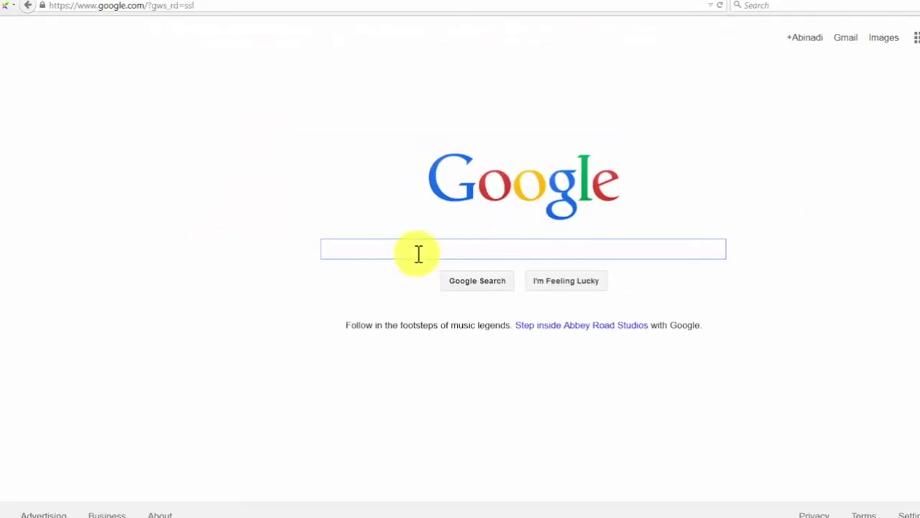
Search Google for "paleo diet blogs"
click(419, 253)
text(paleo)
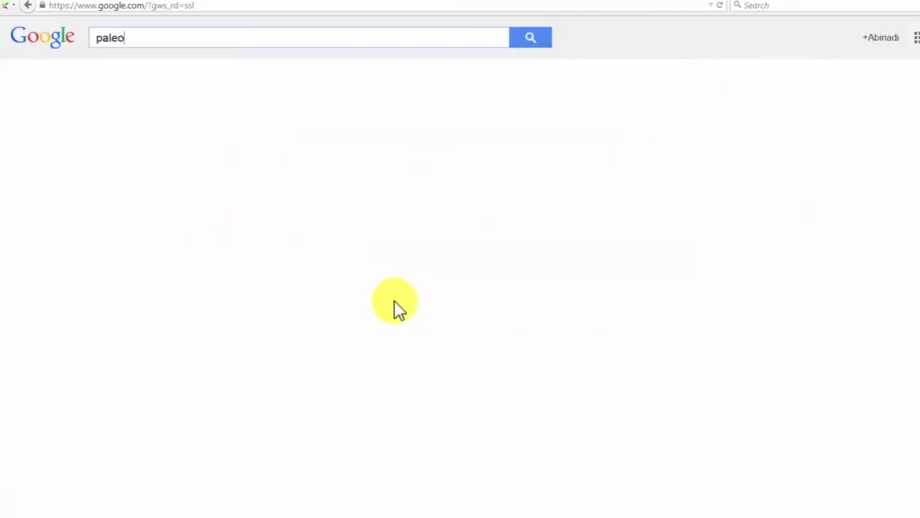
text( diet blogs)
click(528, 41)
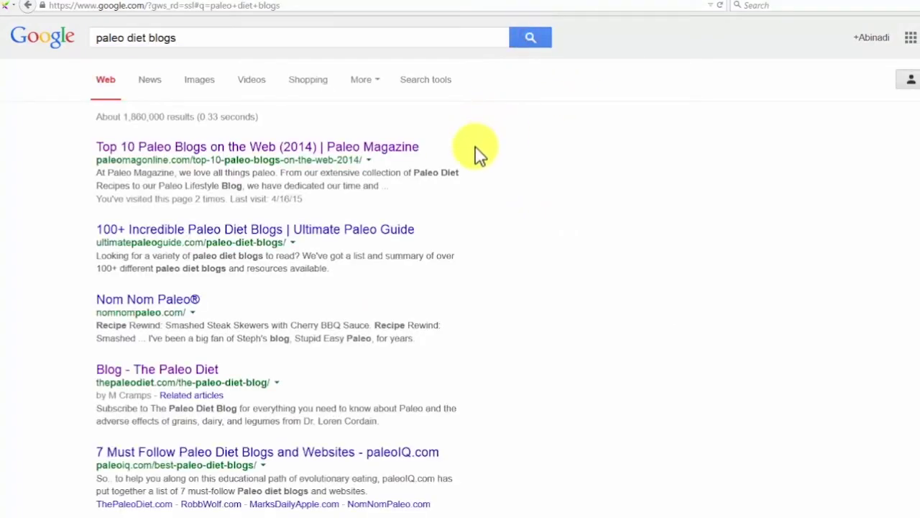
Change the Google search query to "paleo diet forums"
drag(147, 37, 191, 33)
text(fou)
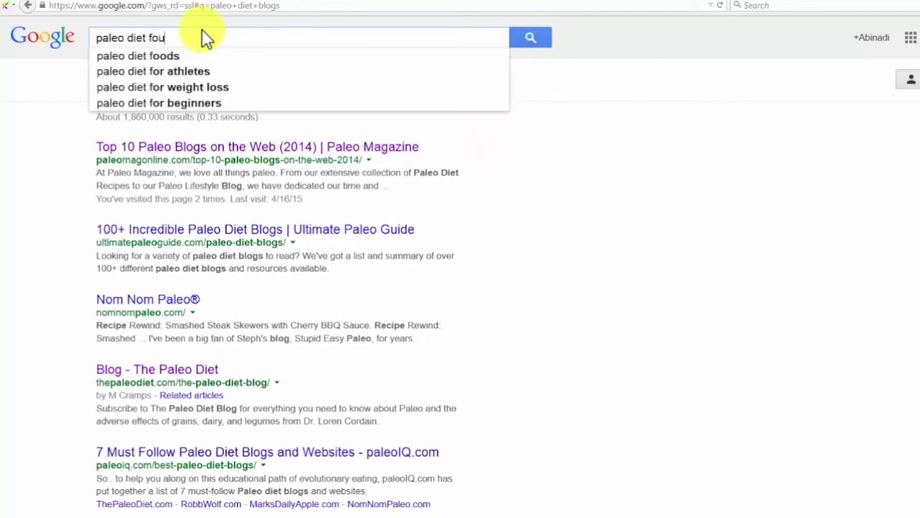
text(rums)
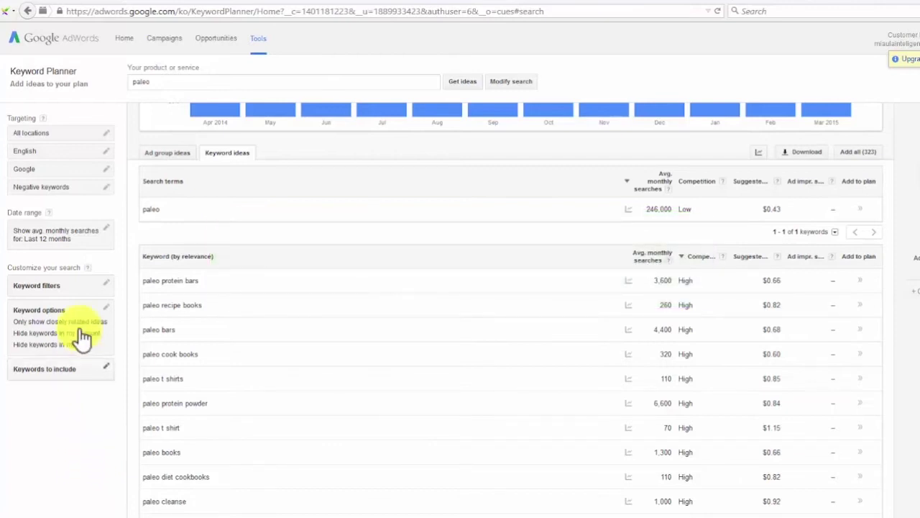
Filter the paleo keyword ideas to High and Medium competition and check their suggested bids
click(72, 292)
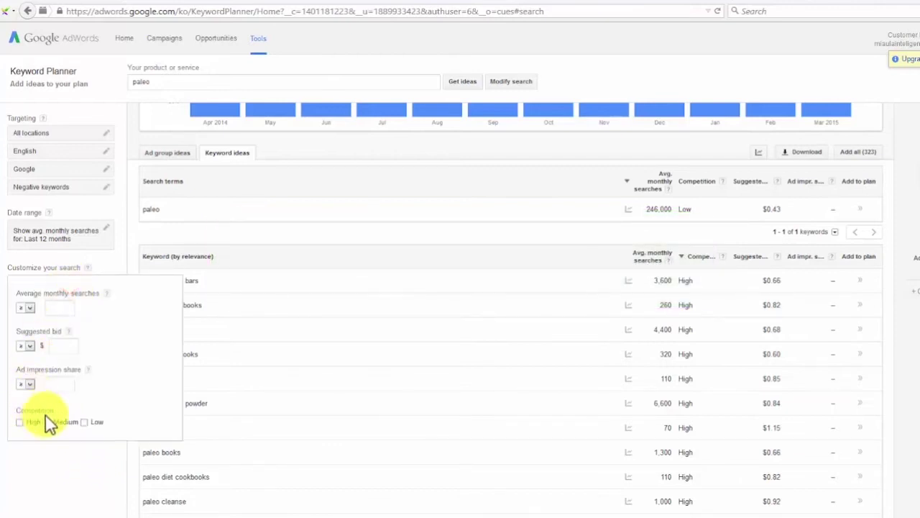
click(22, 422)
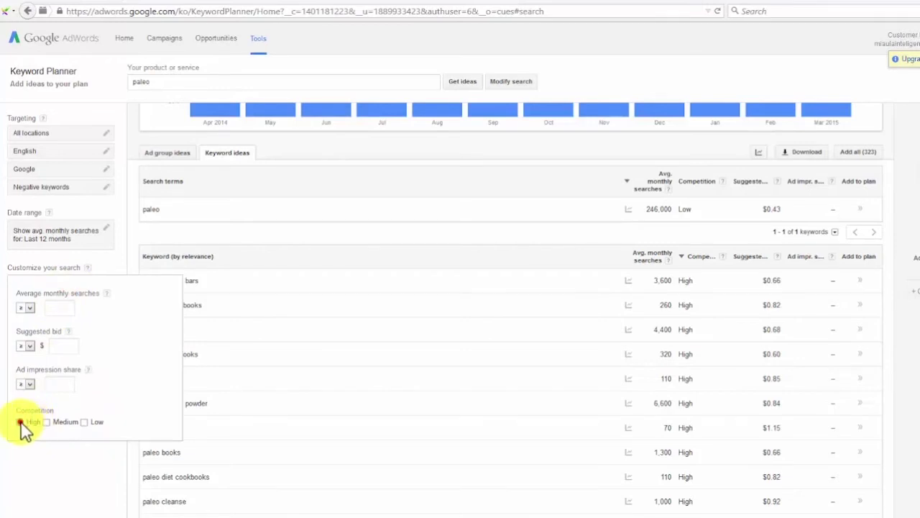
click(49, 422)
click(74, 449)
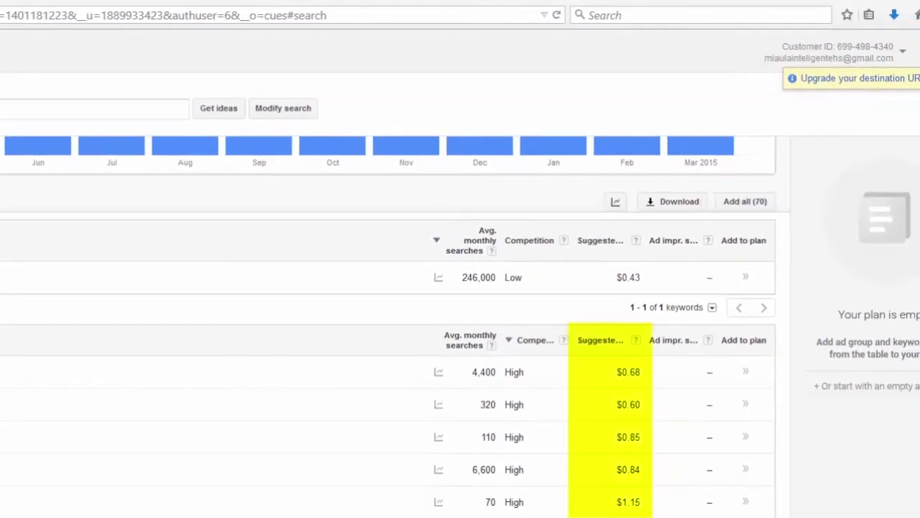
click(606, 340)
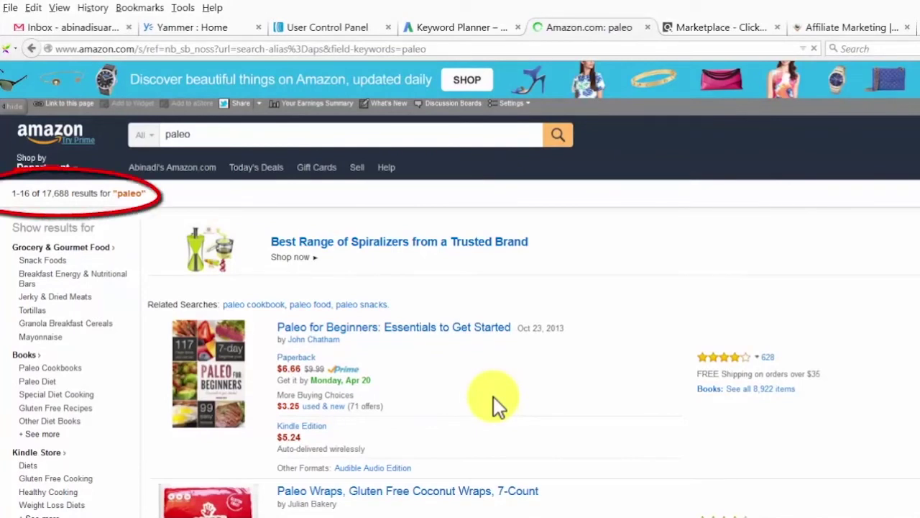
Switch from Amazon to the ClickBank Marketplace and OfferVault, and check each site's results for "paleo"
click(747, 29)
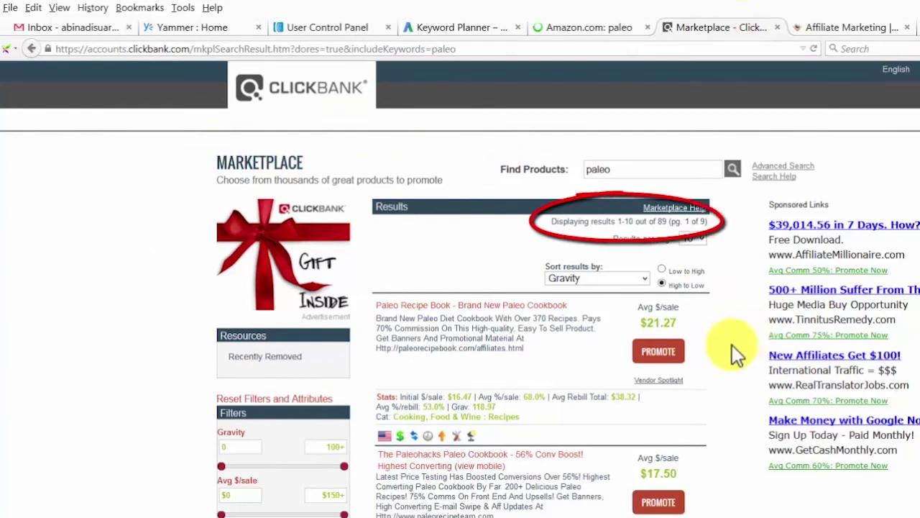
click(802, 31)
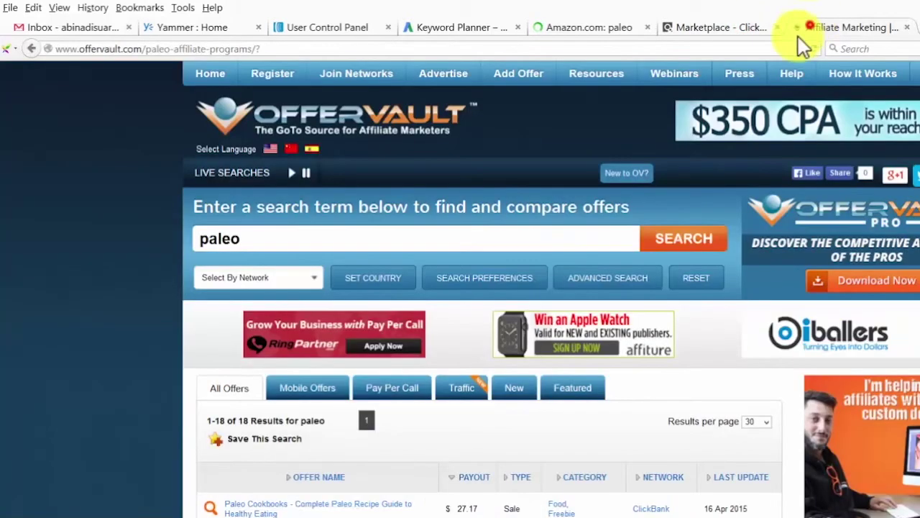
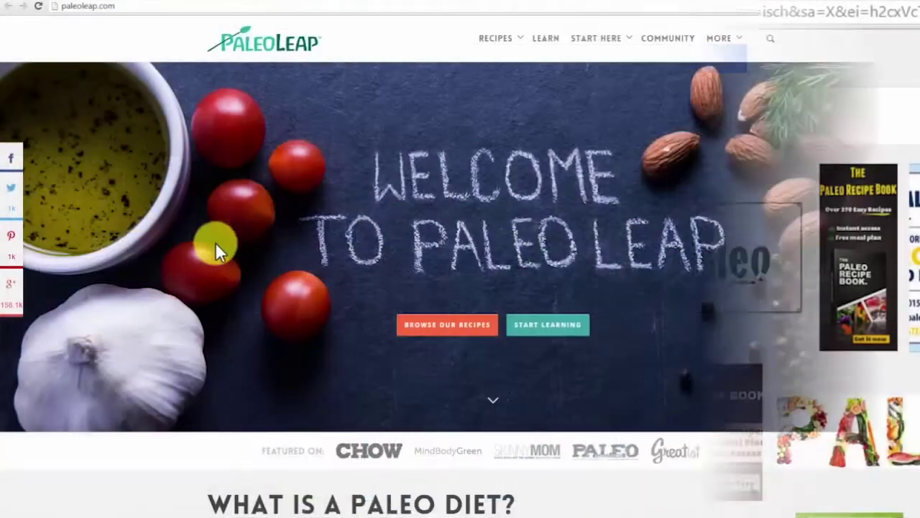
Look through the content of the Paleo Leap, The Paleo Mom and Eat Drink Paleo websites
scroll(216, 248, down, 4)
scroll(217, 245, down, 15)
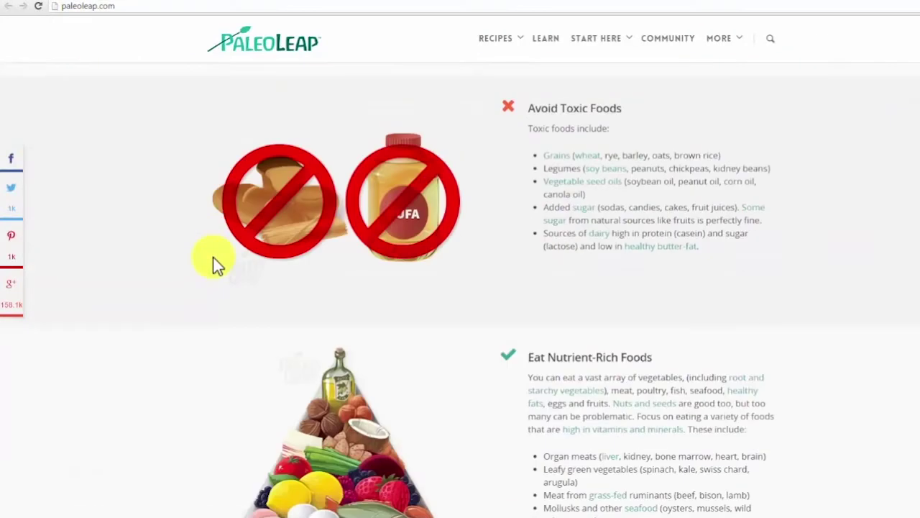
scroll(212, 259, down, 8)
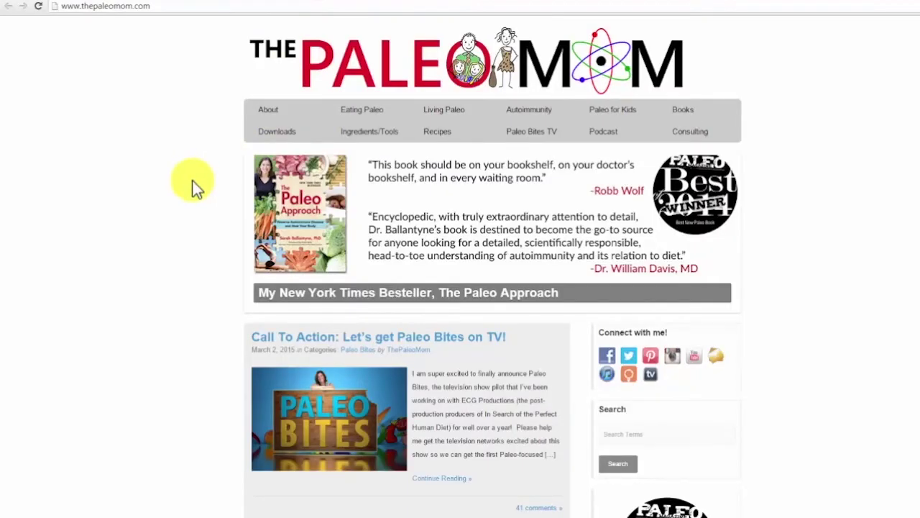
scroll(191, 187, down, 5)
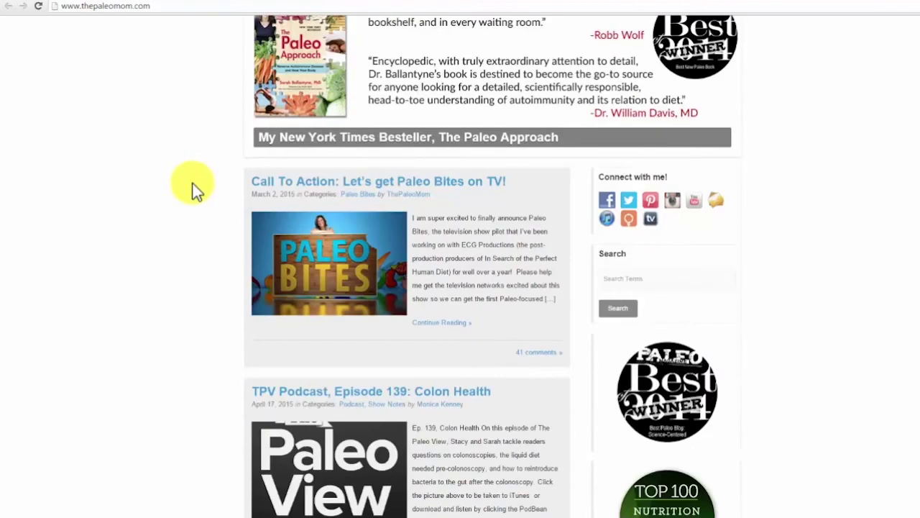
scroll(194, 187, down, 3)
scroll(196, 189, down, 6)
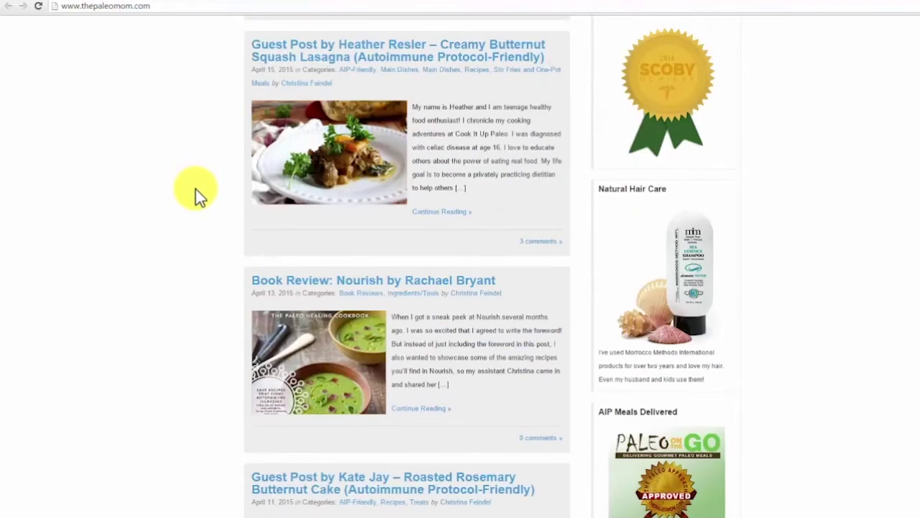
scroll(195, 190, down, 10)
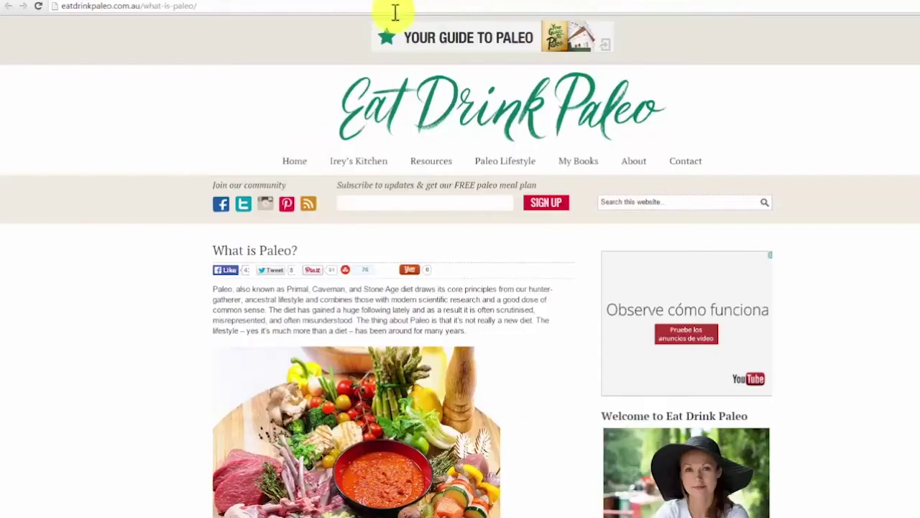
scroll(155, 260, down, 4)
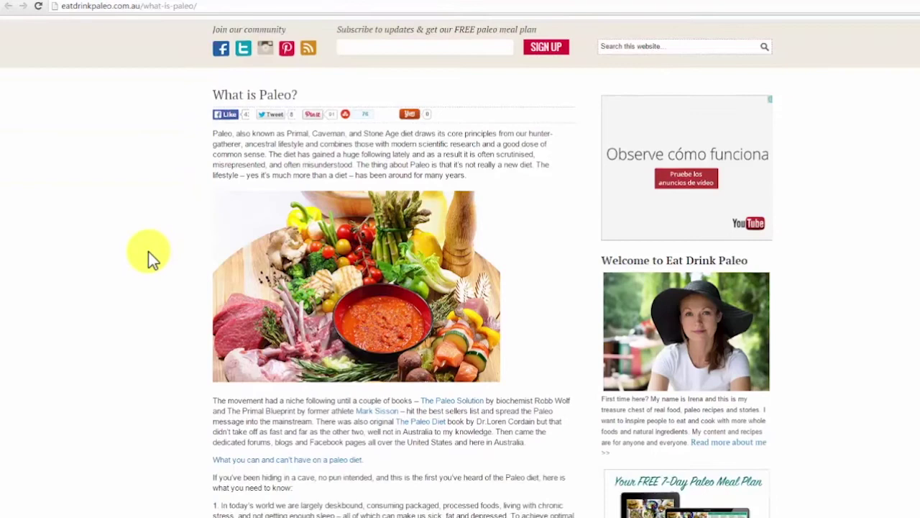
scroll(148, 253, down, 4)
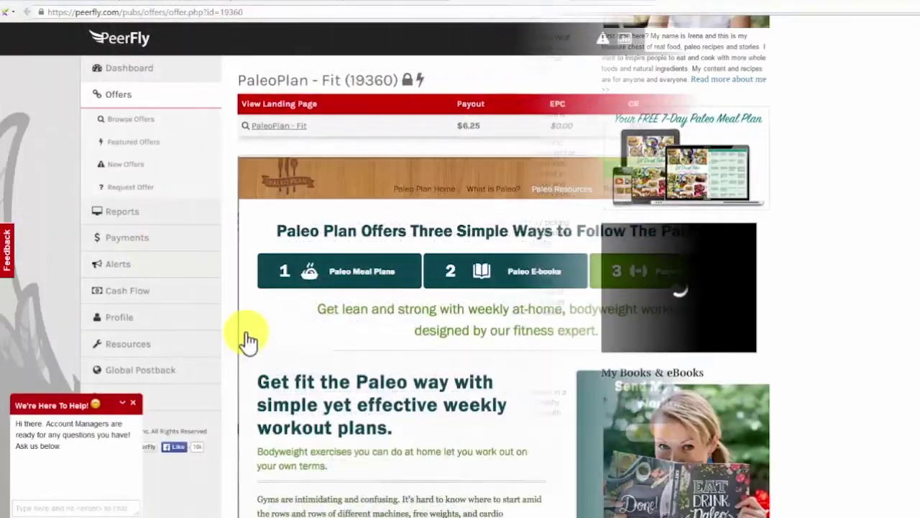
Examine PeerFly's PaleoPlan - Fit offer, including its landing page, approval form and banner creatives
scroll(244, 338, down, 5)
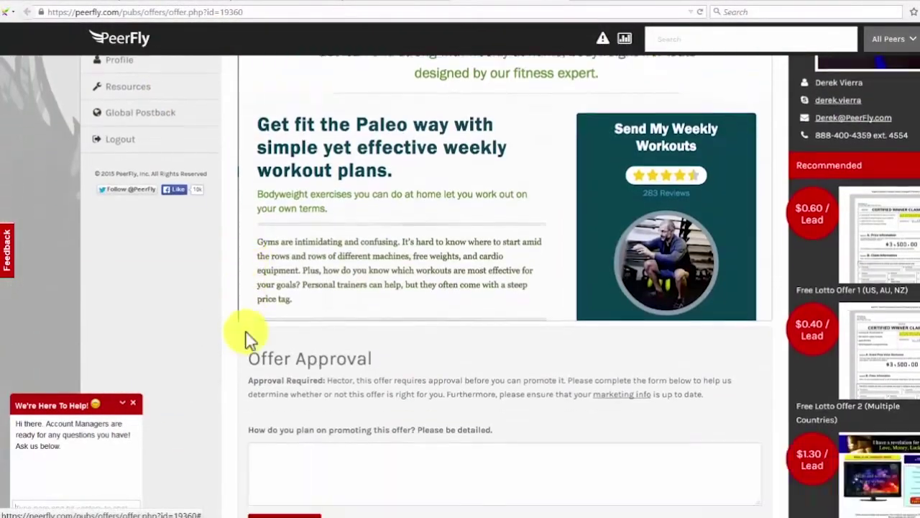
scroll(244, 338, down, 10)
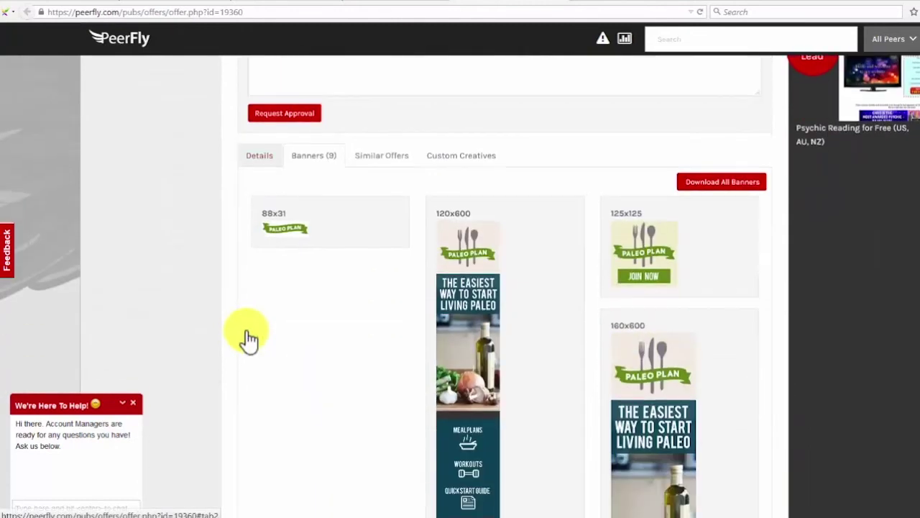
scroll(247, 335, down, 3)
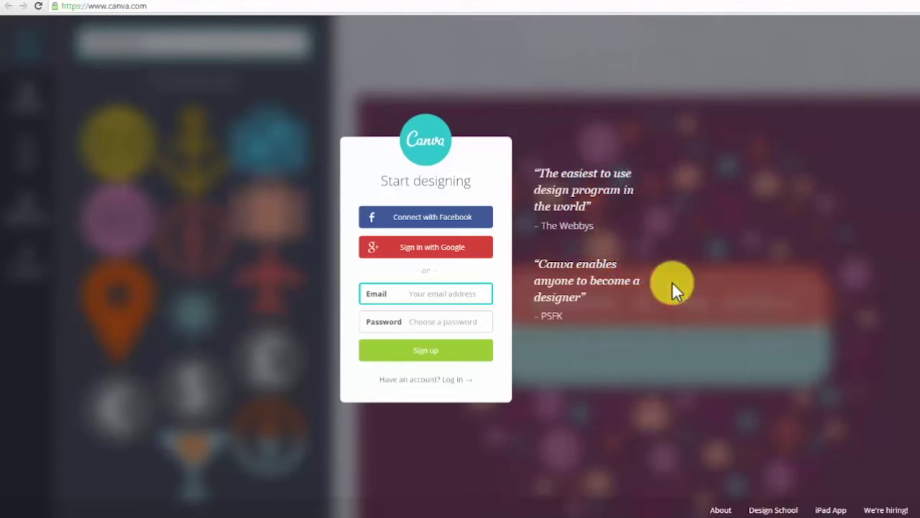
Switch from the Canva site to the Bannersnack banner maker site and view its home page
click(719, 4)
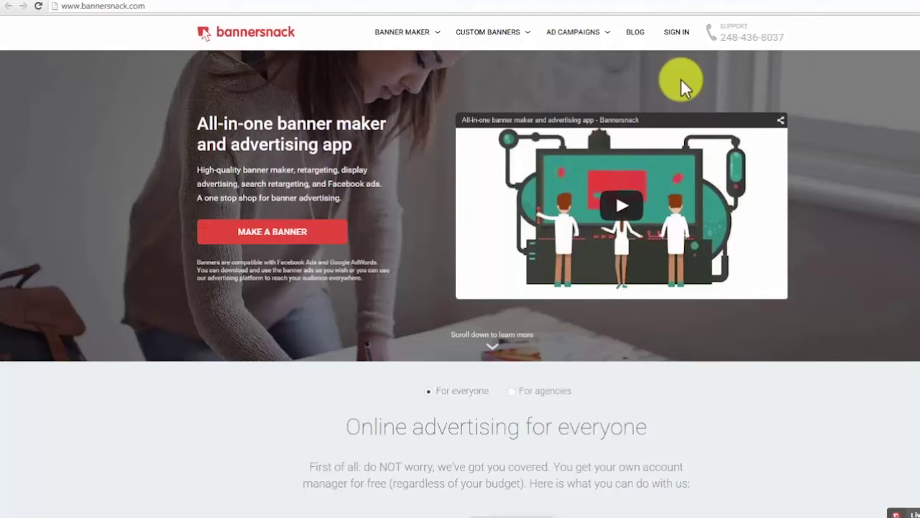
click(798, 2)
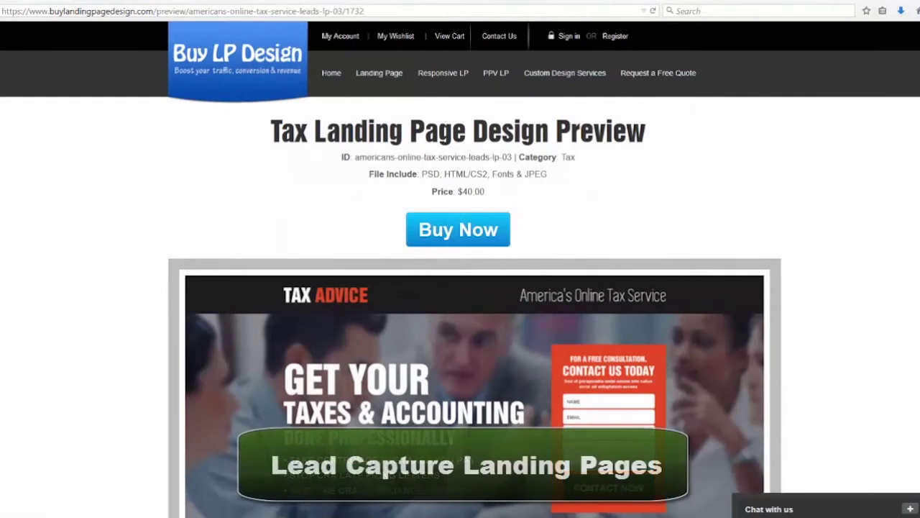
Look through the tax lead capture landing page preview, from its contact form down to the testimonial and back
scroll(460, 288, down, 5)
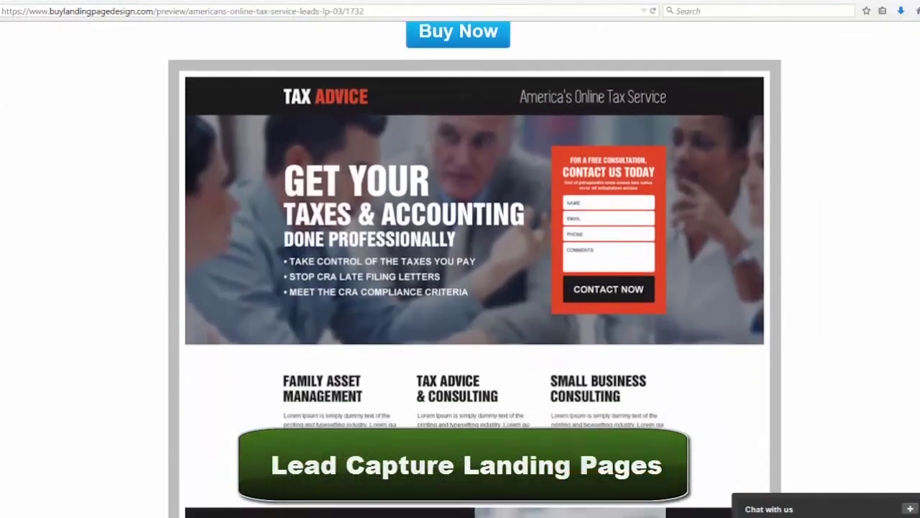
scroll(461, 288, down, 8)
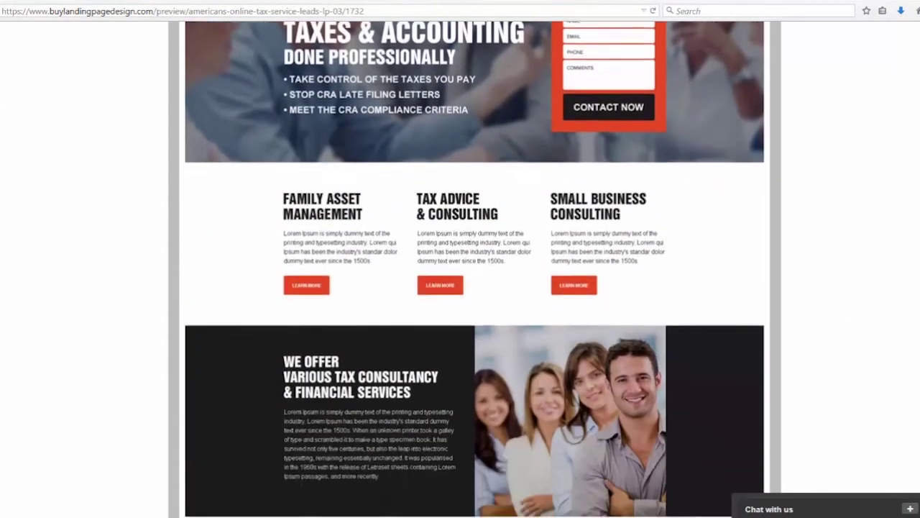
scroll(460, 288, down, 5)
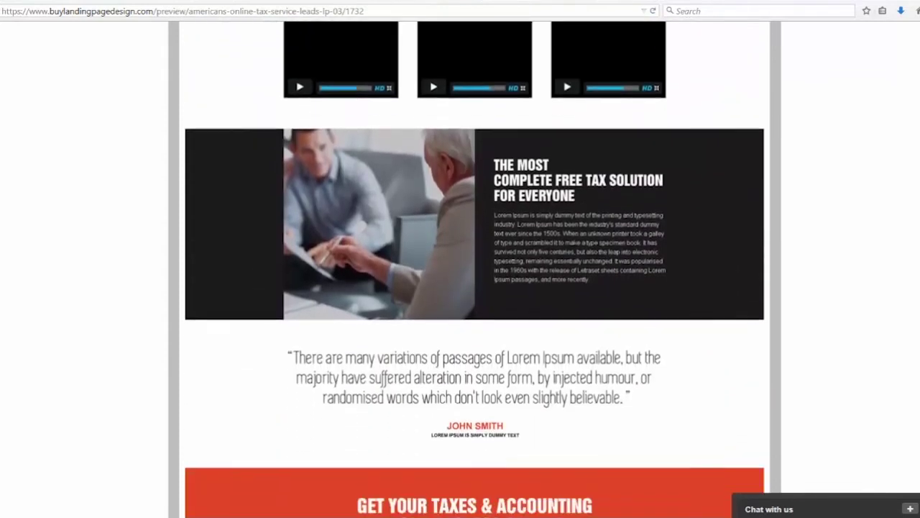
scroll(474, 288, up, 15)
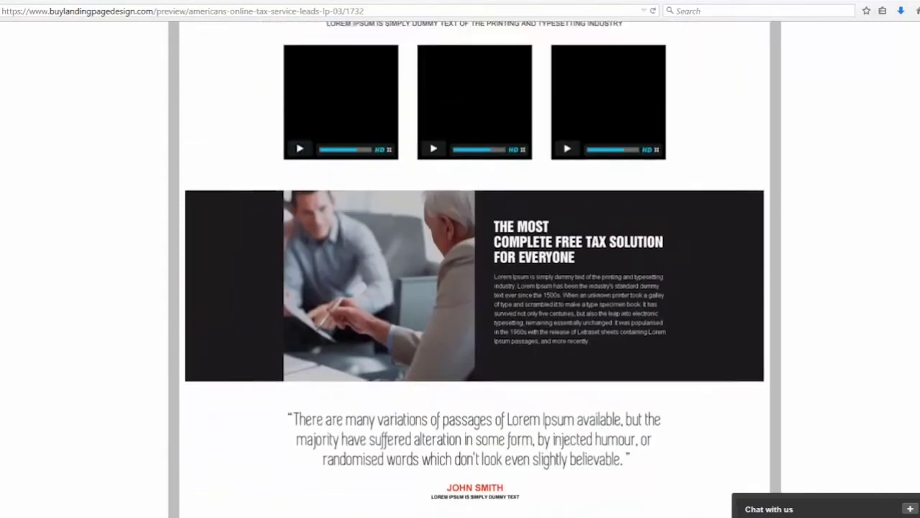
scroll(475, 287, up, 1)
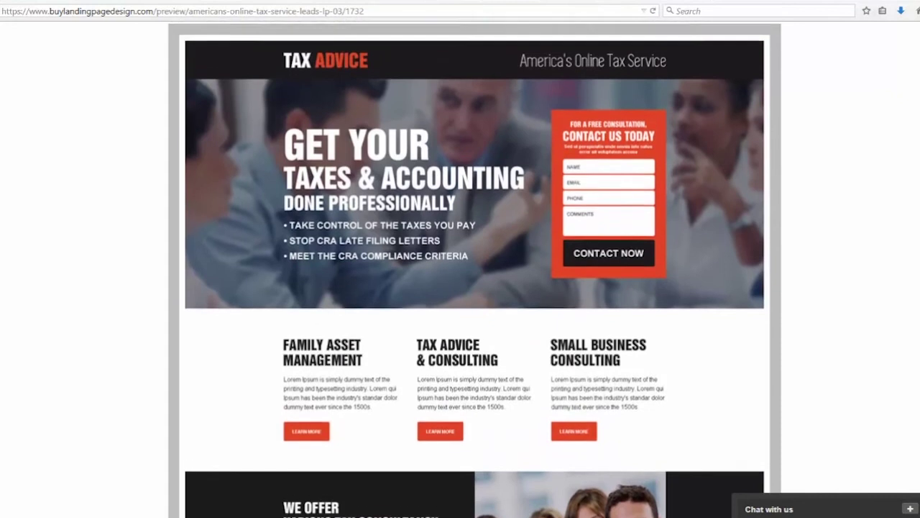
Switch to the credit report landing page preview and review its sign-up form and page sections down to the footer
click(166, 4)
scroll(755, 197, down, 1)
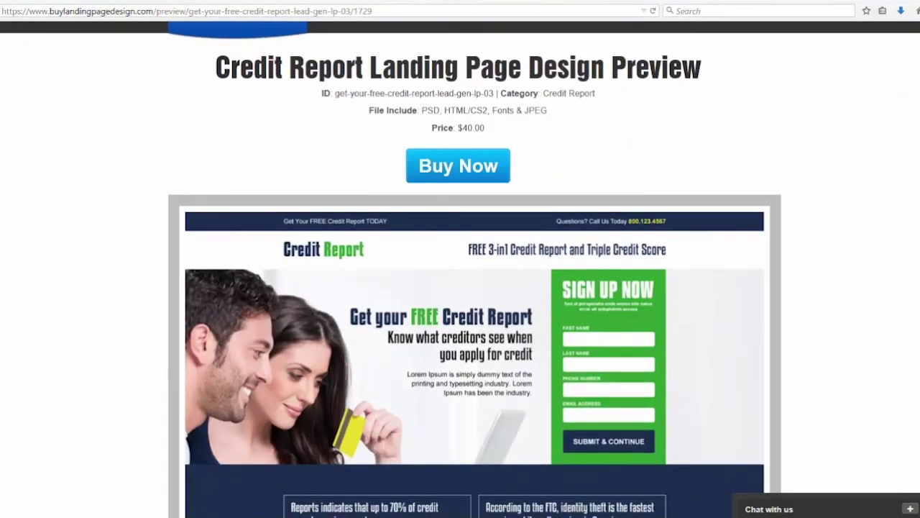
scroll(915, 104, down, 1)
scroll(475, 288, down, 9)
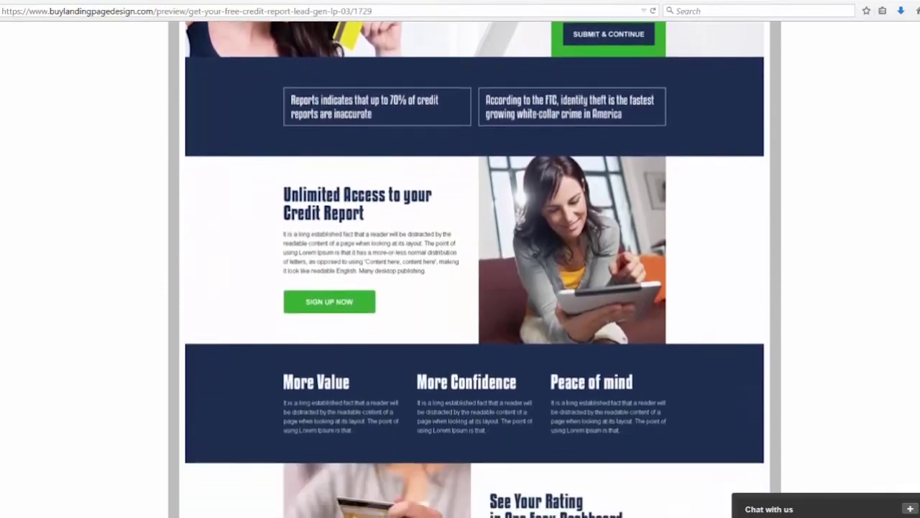
scroll(475, 288, down, 2)
scroll(475, 288, up, 8)
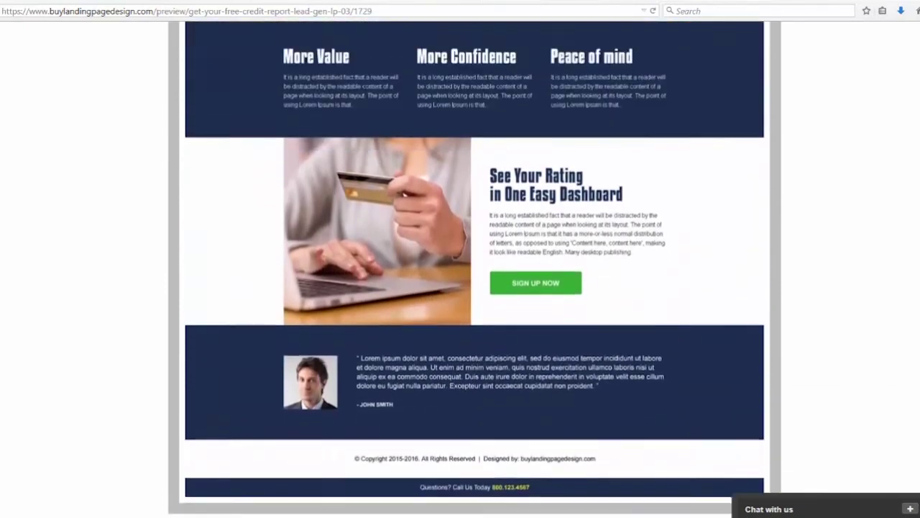
scroll(475, 287, up, 4)
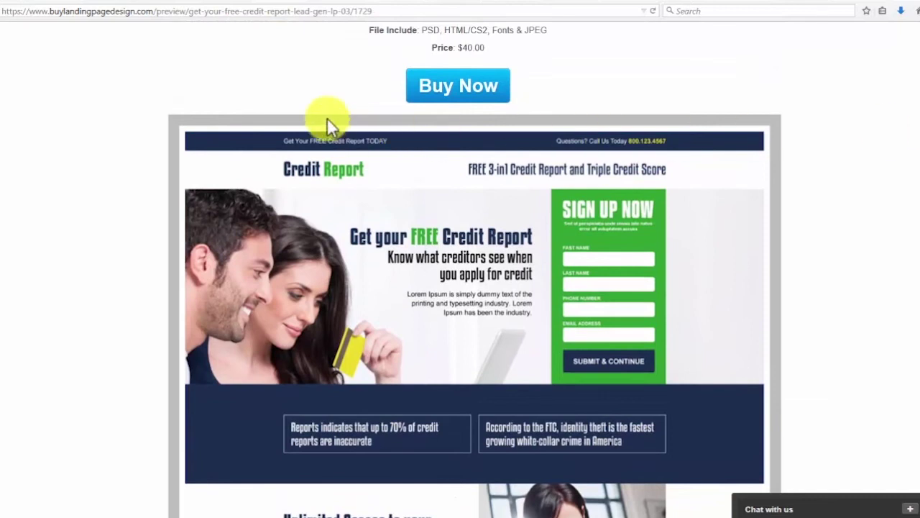
Switch to the pest control landing page preview and review its contact form, guarantee and customer sections
click(222, 4)
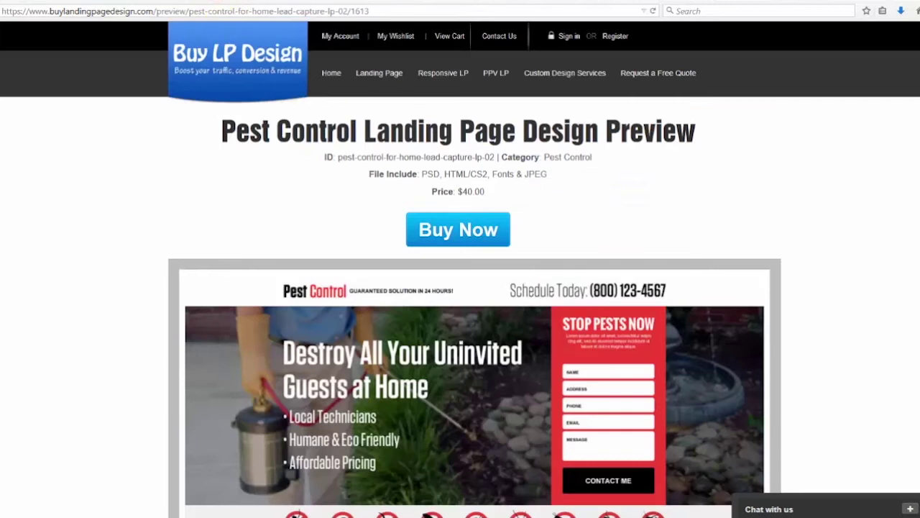
scroll(460, 269, down, 5)
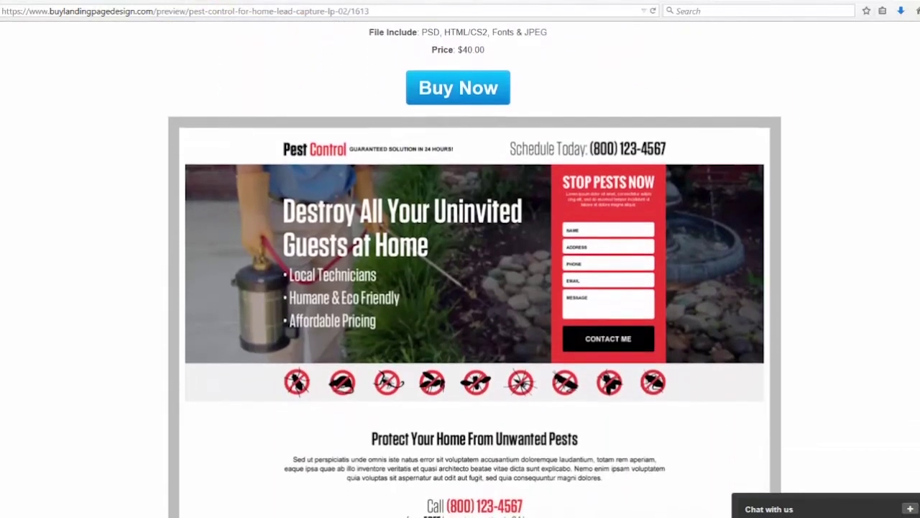
scroll(475, 268, down, 6)
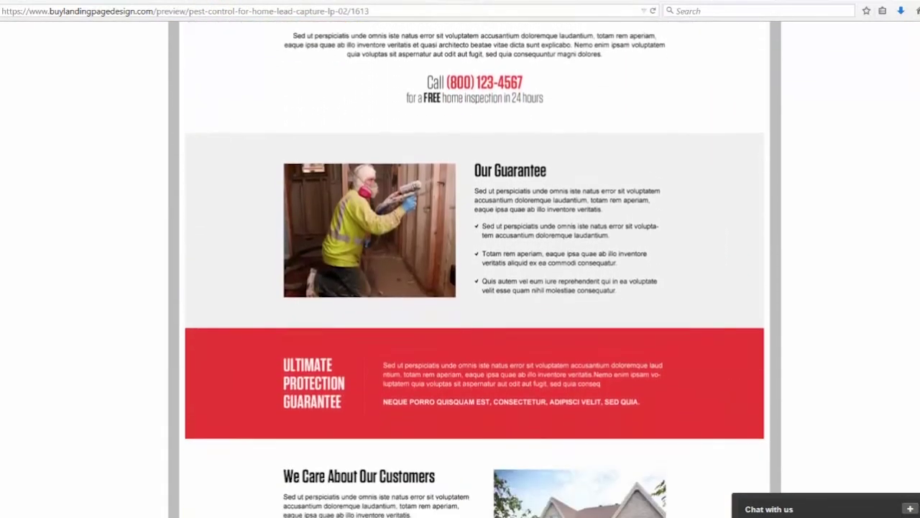
scroll(474, 269, down, 5)
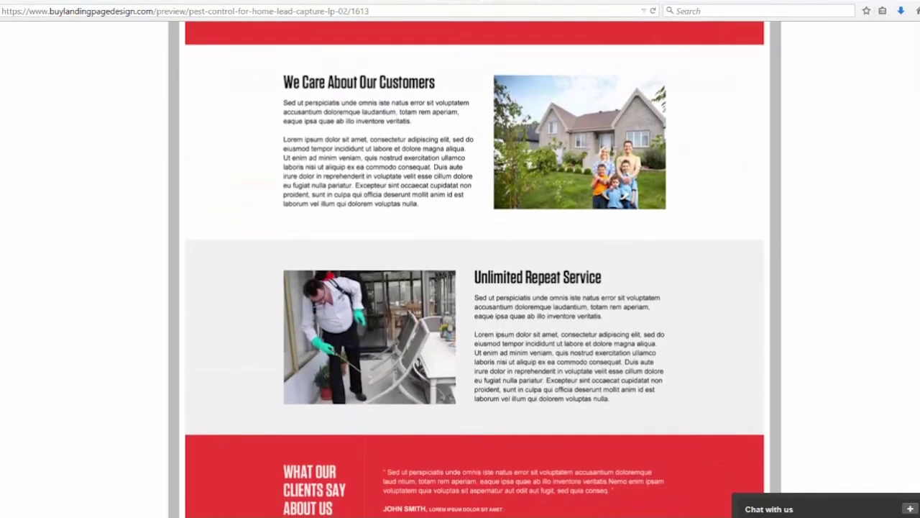
scroll(475, 269, up, 10)
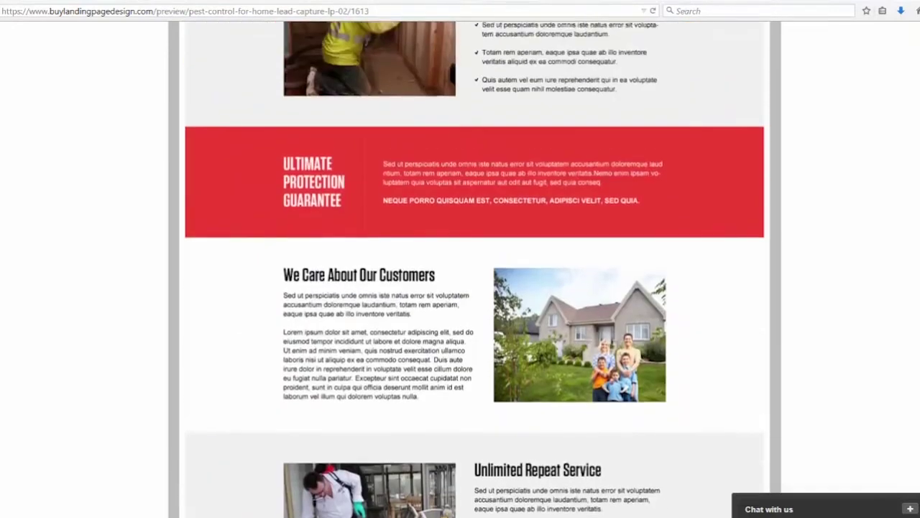
scroll(474, 269, up, 5)
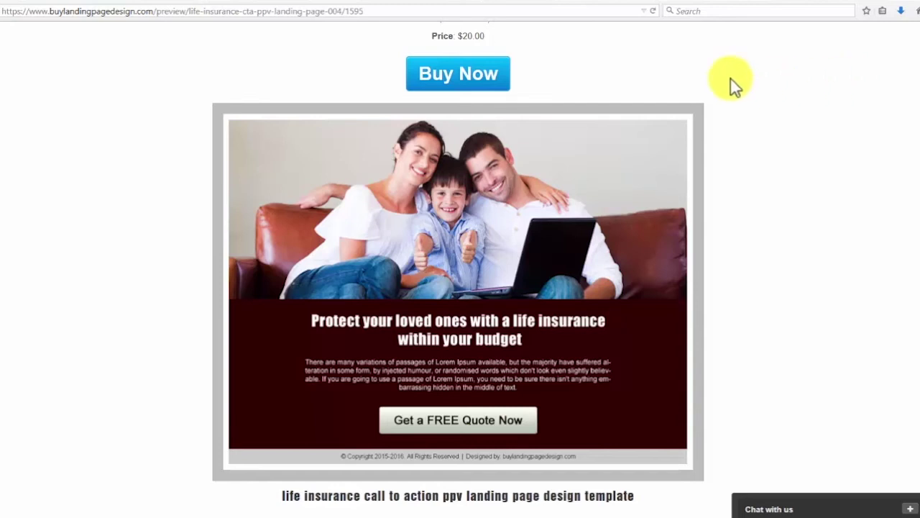
Switch from the life insurance preview to the long hair product call to action PPV landing page preview
click(461, 4)
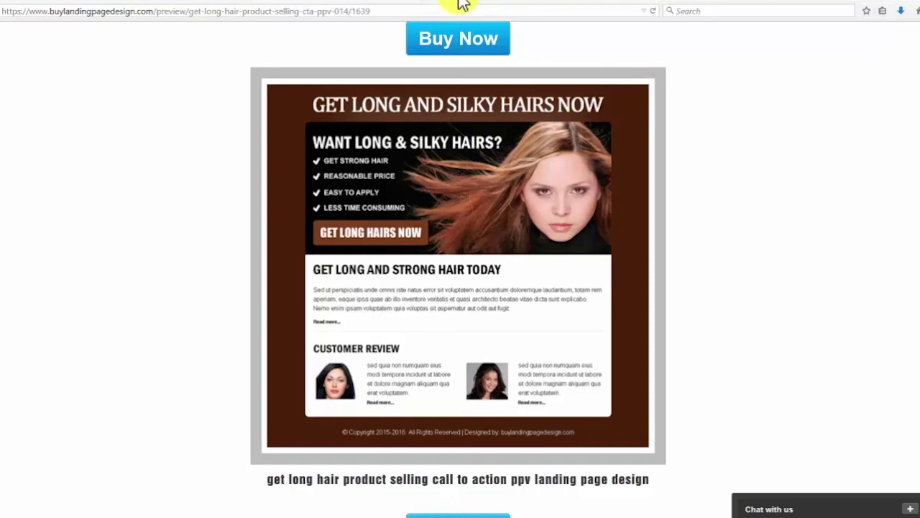
Switch to the make money online PPV landing page preview, then open the celebrity smile PPV preview at get-a-celebrity-smile-in-days-ppv-lp-013/1736
click(508, 4)
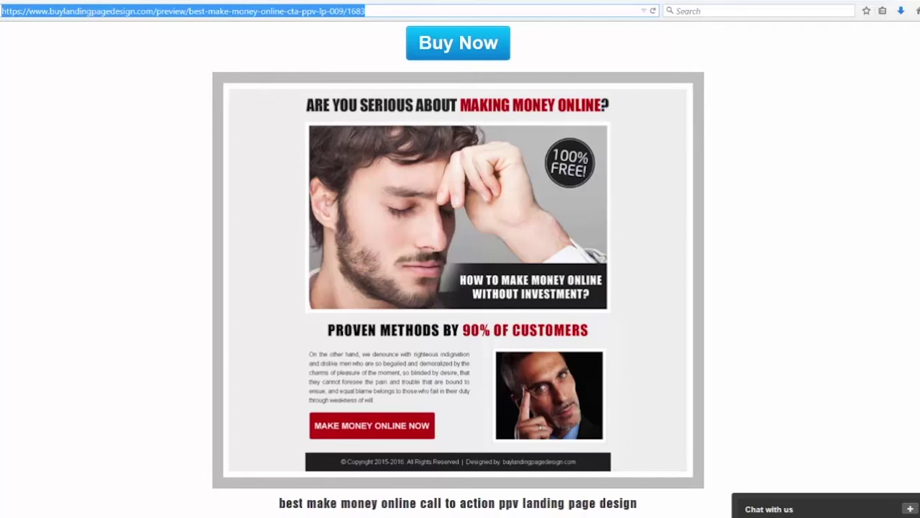
text(https://www.buylandingpagedesign.com/preview/get-a-celebrity-smile-in-days-ppv-lp-013/1736)
key(Return)
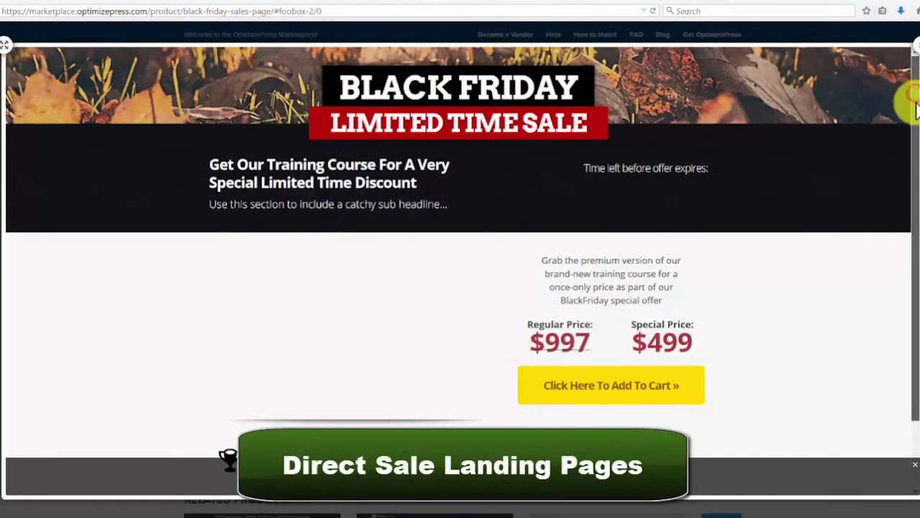
Look through the Black Friday sales page template, then review the book sales page from its hero section to the footer and back
drag(915, 108, 906, 89)
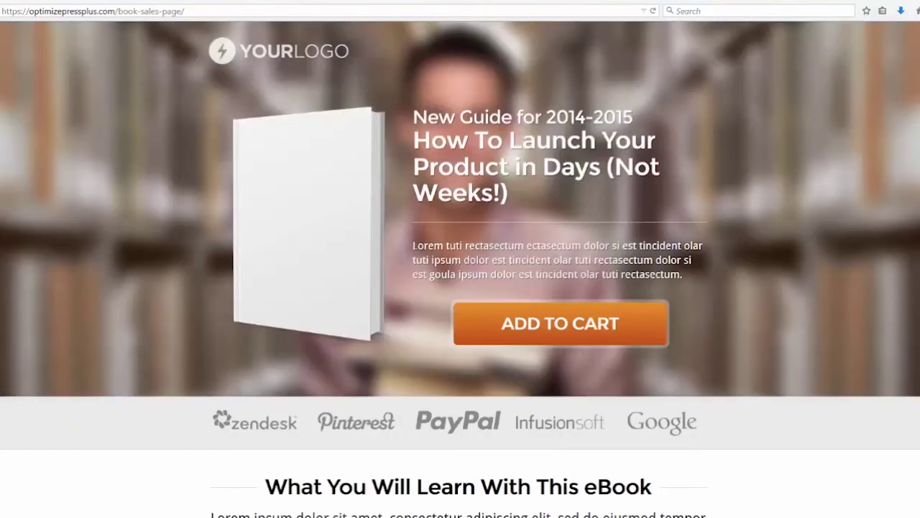
scroll(460, 288, down, 4)
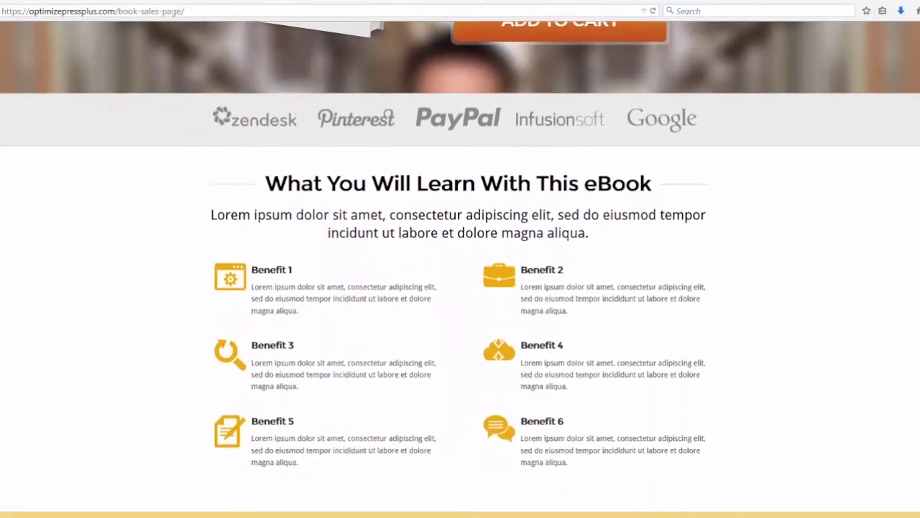
scroll(461, 288, down, 5)
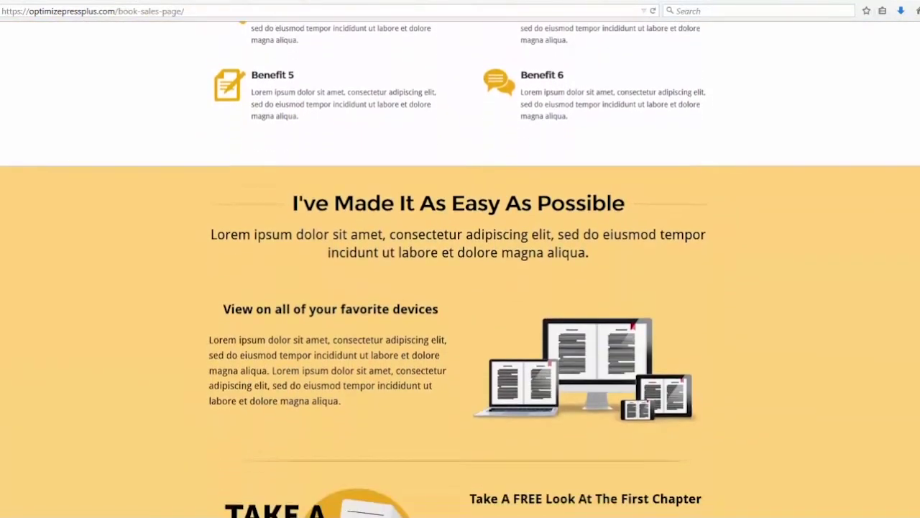
scroll(460, 288, down, 3)
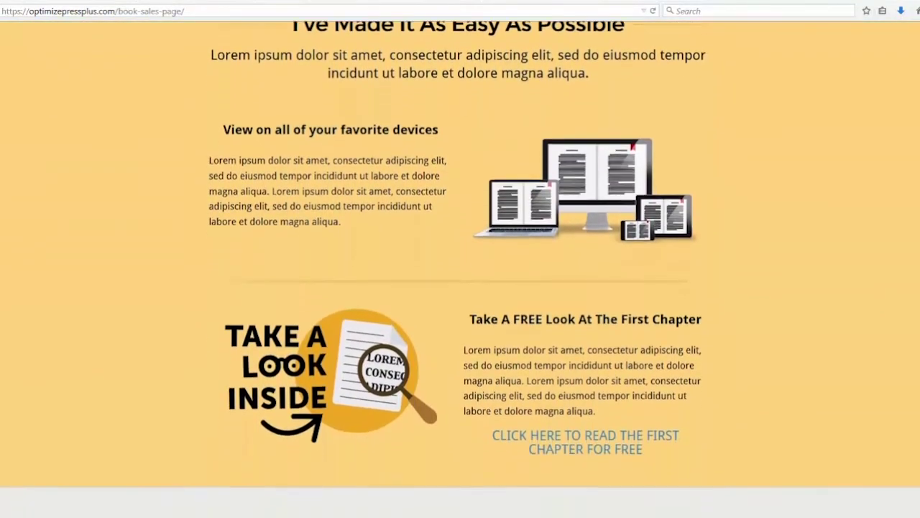
scroll(460, 288, down, 5)
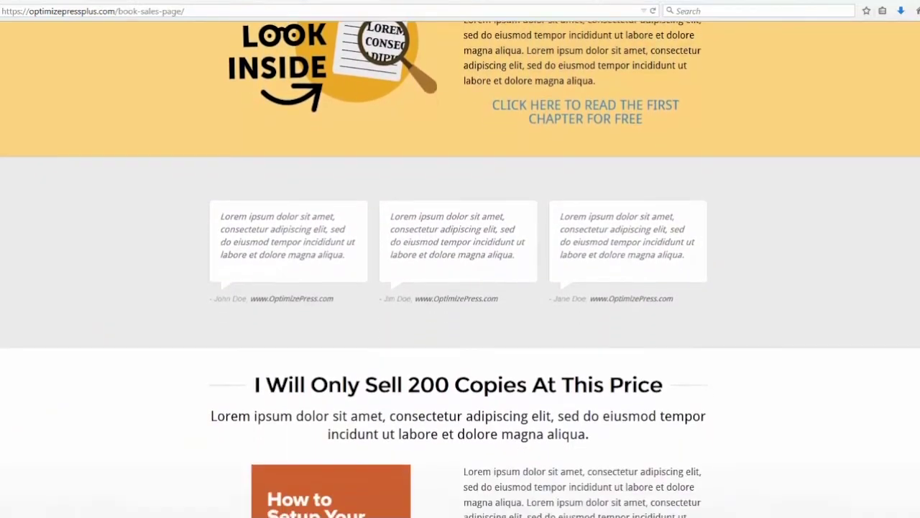
scroll(460, 287, down, 4)
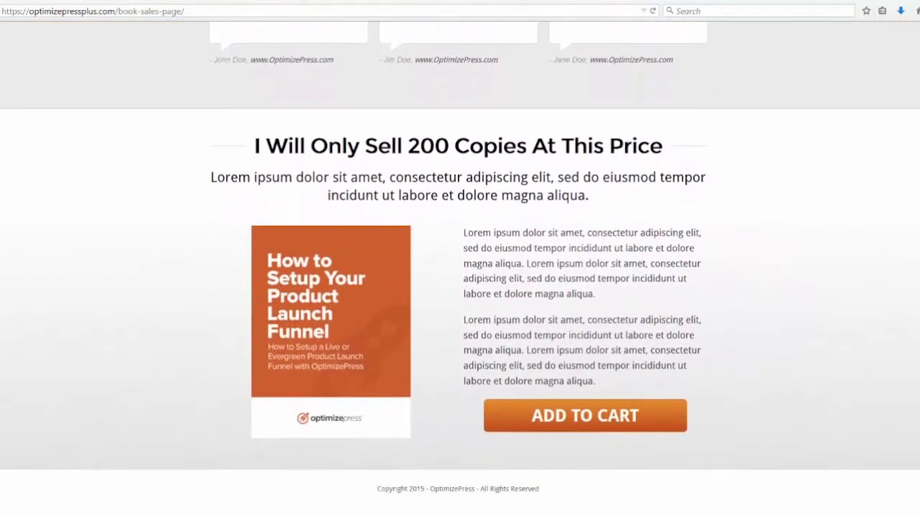
scroll(460, 287, up, 7)
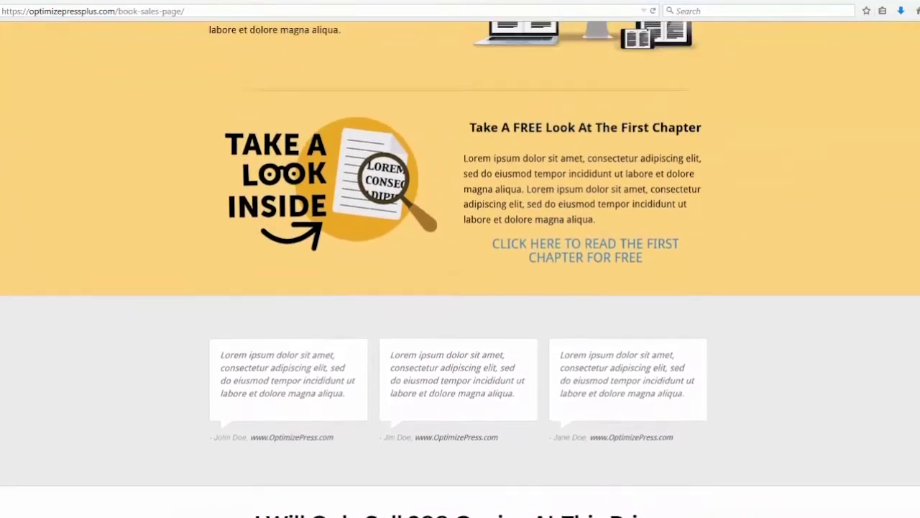
scroll(460, 287, up, 10)
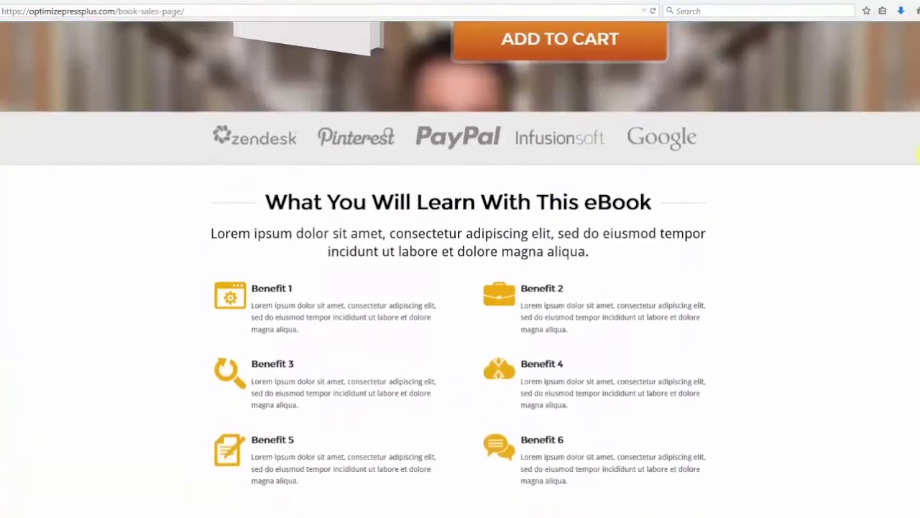
scroll(915, 115, up, 2)
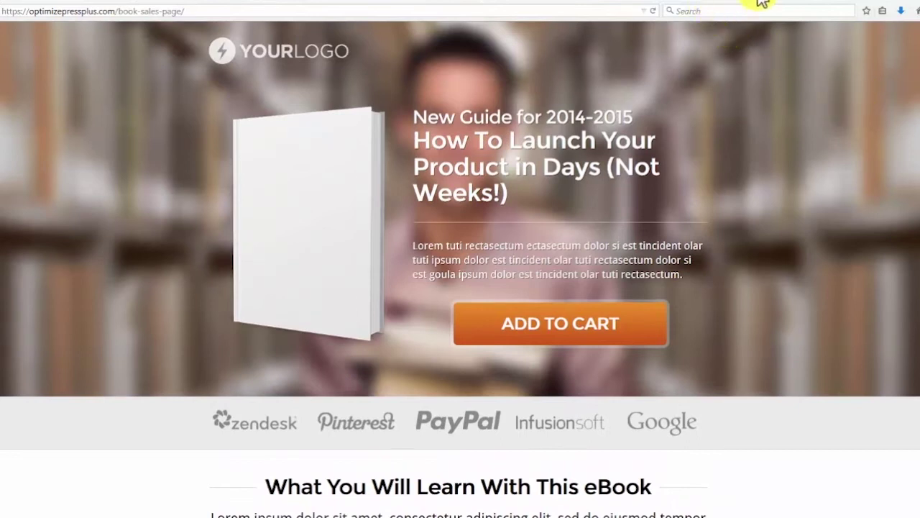
Look through the Classic, Purchase and Extensive sales page template previews in the OptimizePress marketplace
click(796, 2)
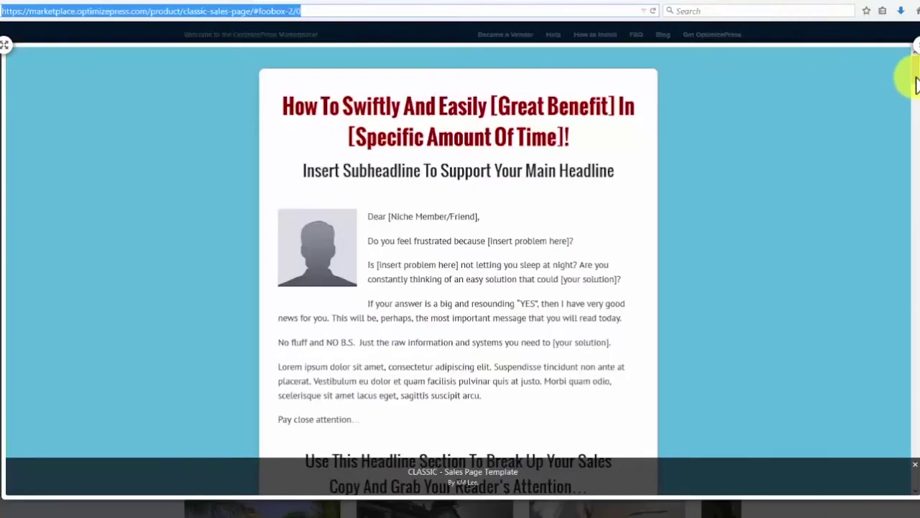
scroll(916, 79, down, 5)
drag(913, 109, 913, 75)
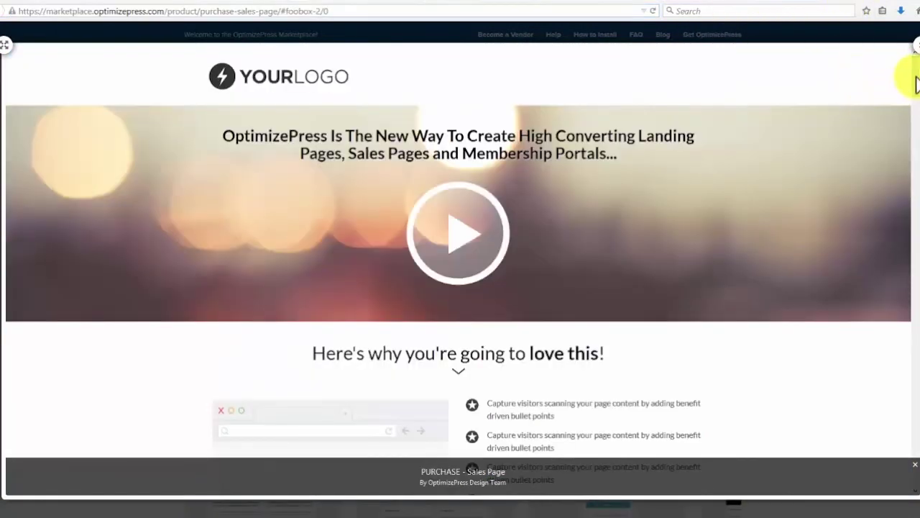
mouse_move(914, 79)
mouse_down()
mouse_move(904, 335)
mouse_move(915, 466)
mouse_move(887, 211)
mouse_move(915, 71)
mouse_up()
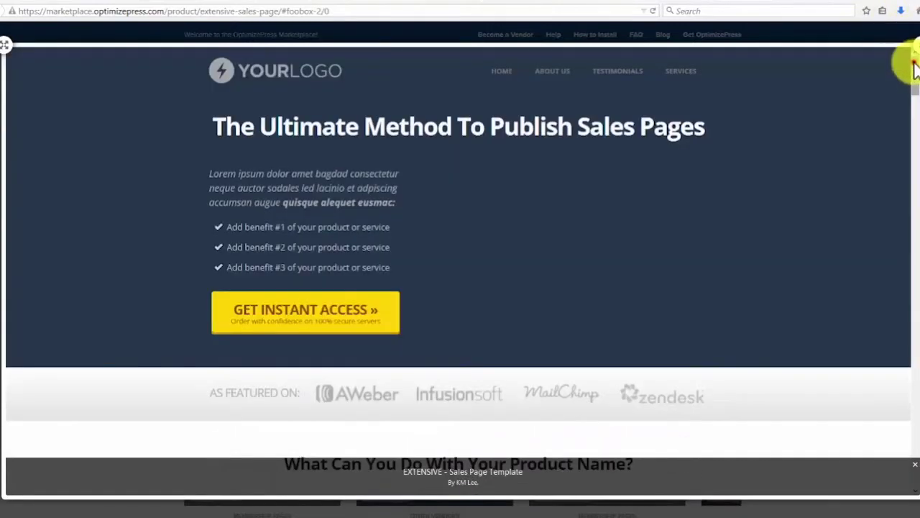
mouse_move(913, 62)
mouse_down()
mouse_move(915, 457)
mouse_move(908, 247)
mouse_move(914, 66)
mouse_up()
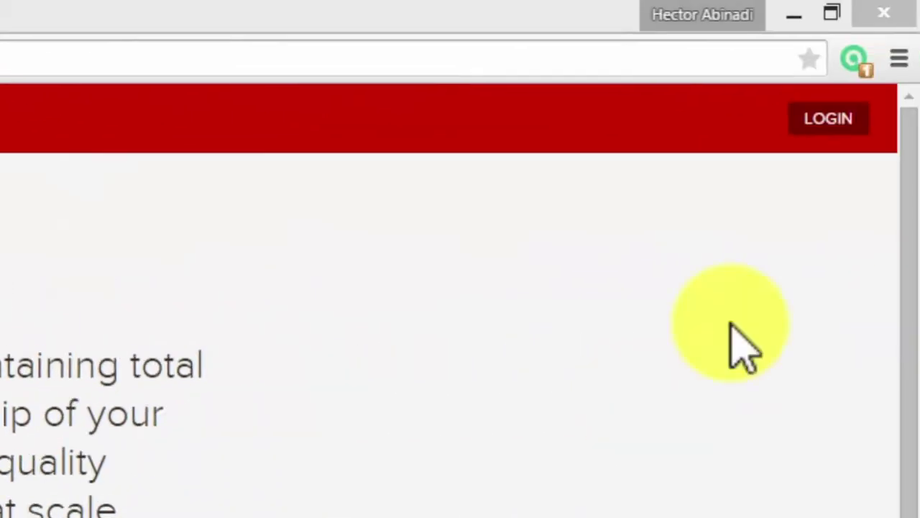
Log in to BuySellAds with the prefilled credentials and browse the marketplace's featured display and discount listings
click(827, 119)
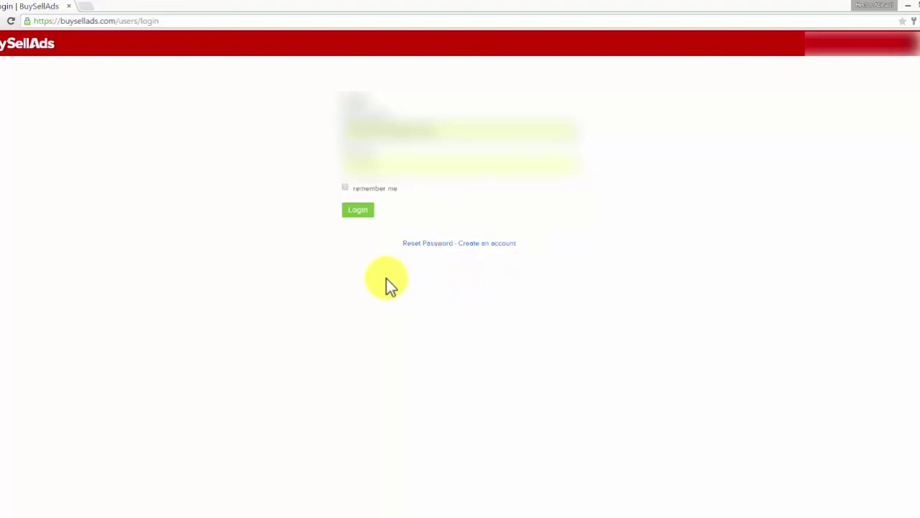
click(362, 213)
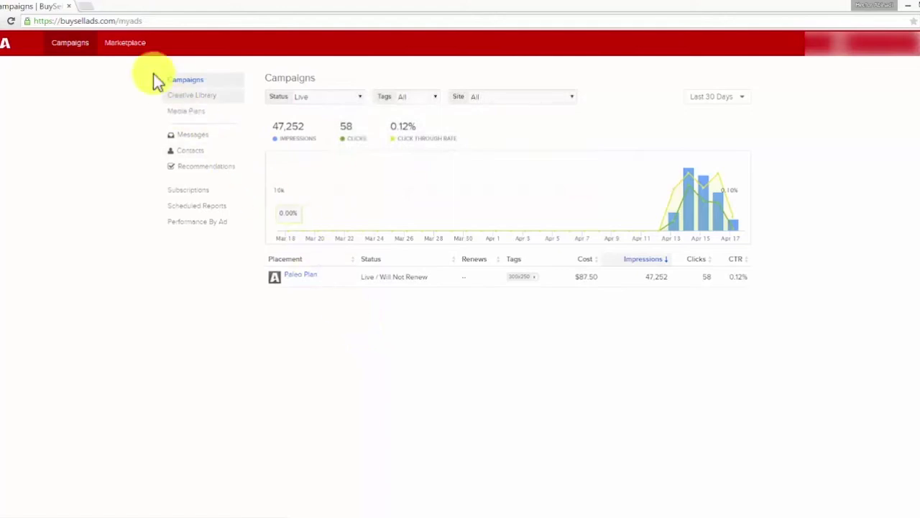
click(128, 45)
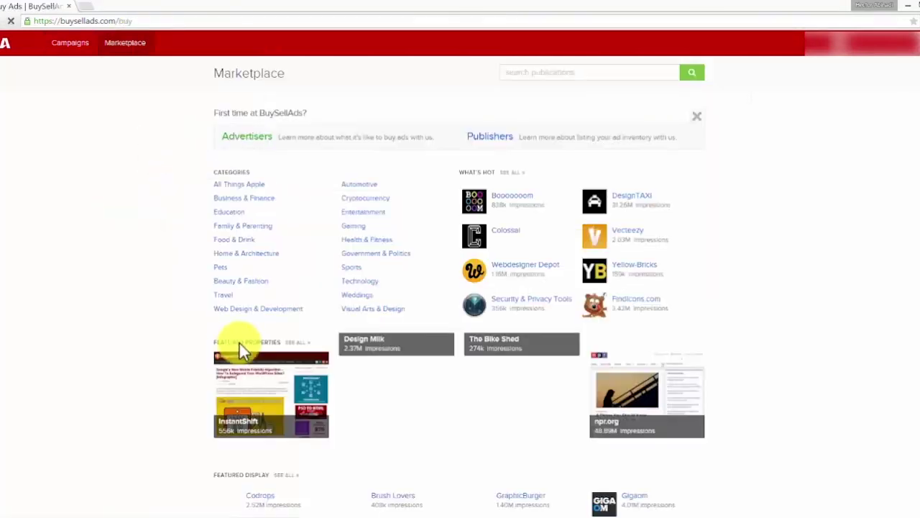
scroll(136, 289, down, 5)
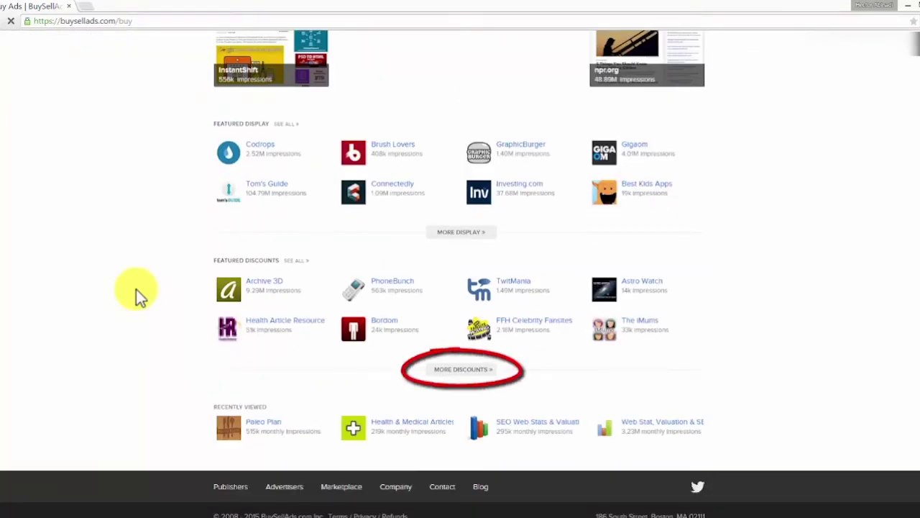
scroll(136, 289, up, 4)
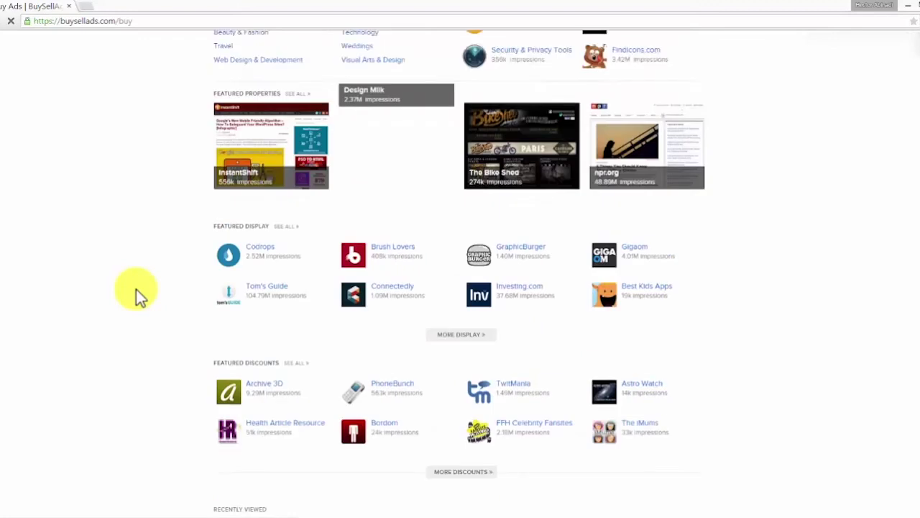
Search the marketplace publications for "paleo"
scroll(136, 289, up, 1)
click(555, 69)
text(paleo)
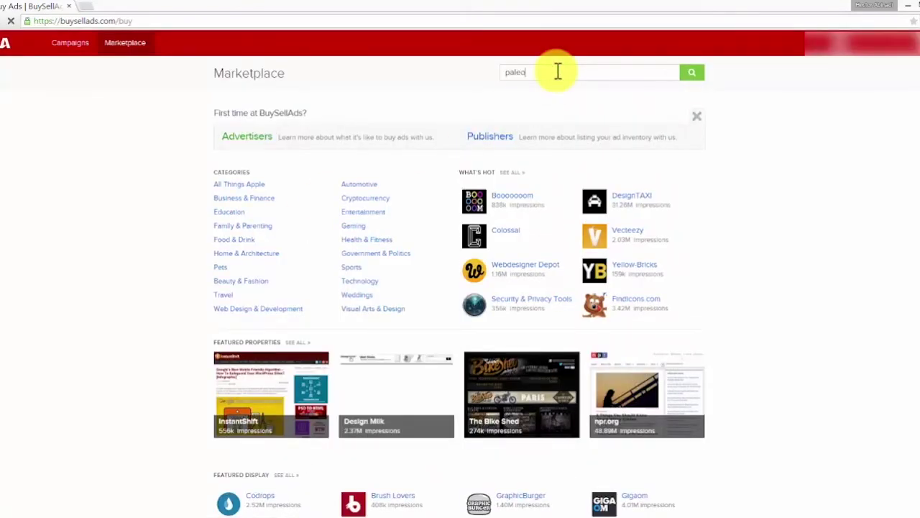
click(685, 78)
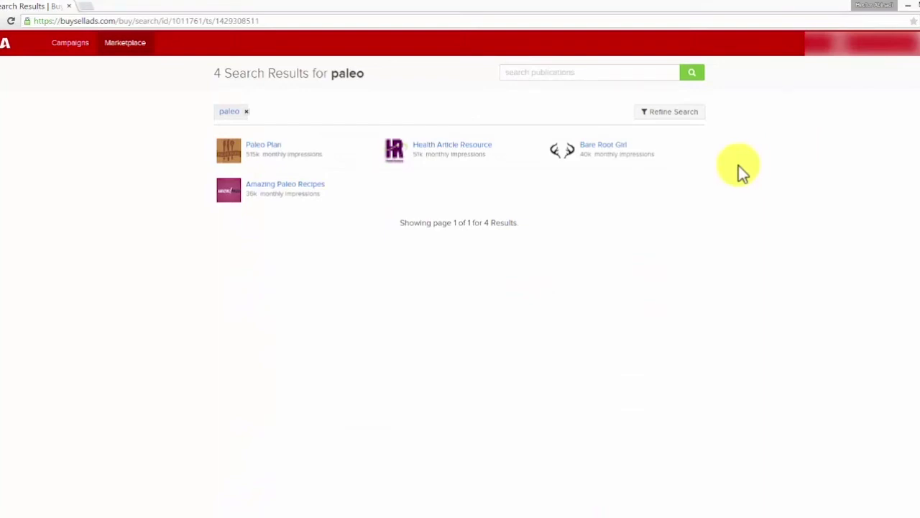
Refine the paleo search results to the ad sizes 300x250 and 728x90 only
click(689, 116)
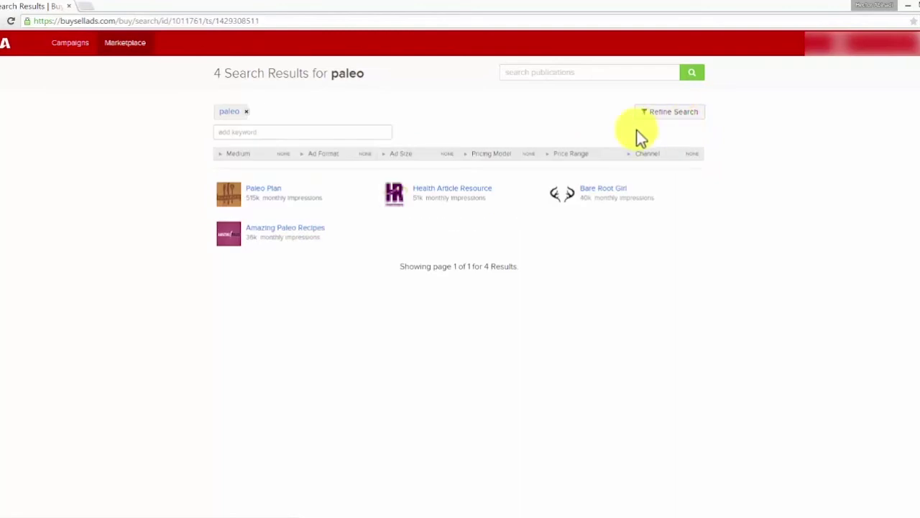
click(388, 154)
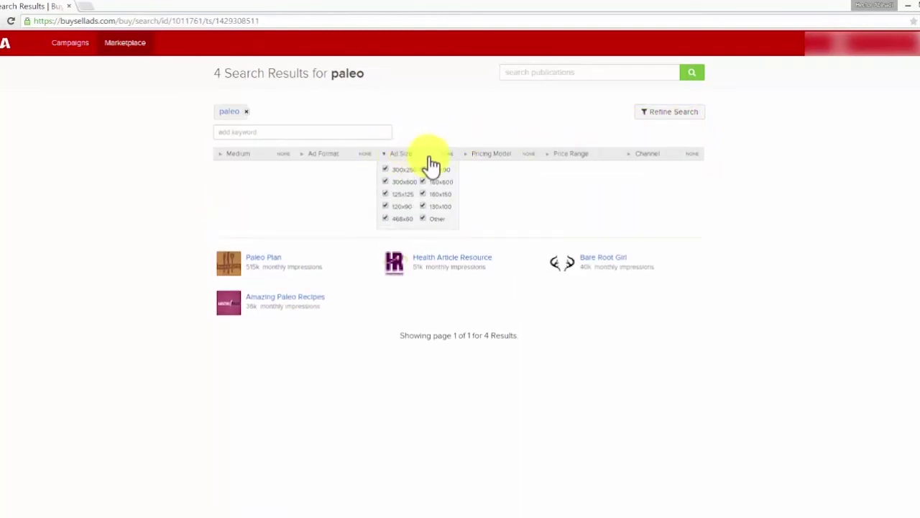
click(386, 169)
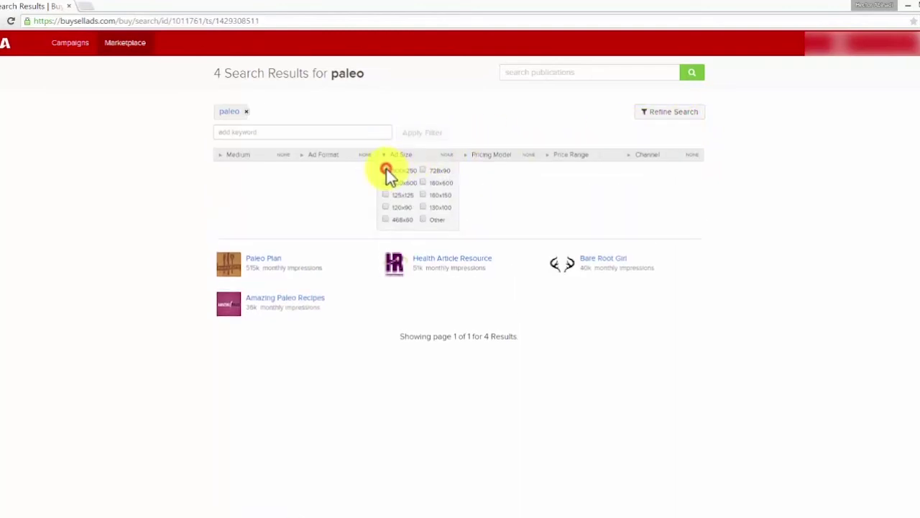
click(423, 169)
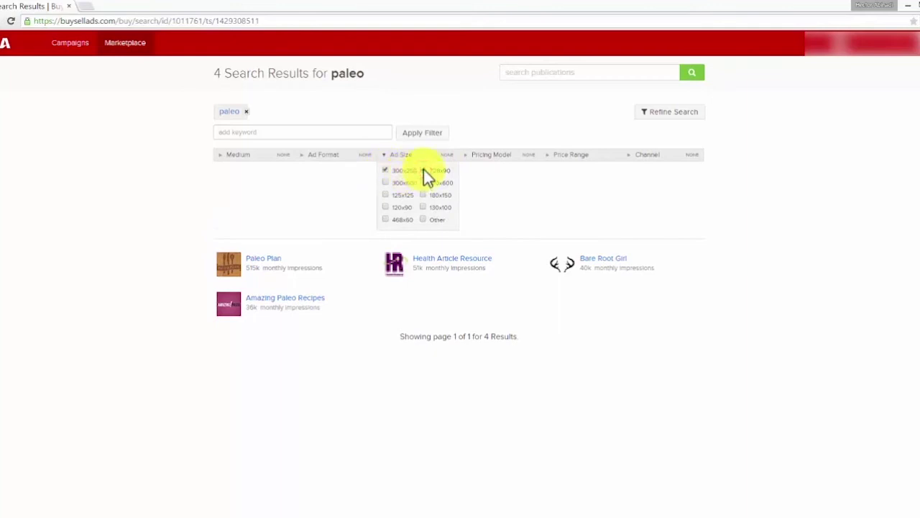
click(438, 134)
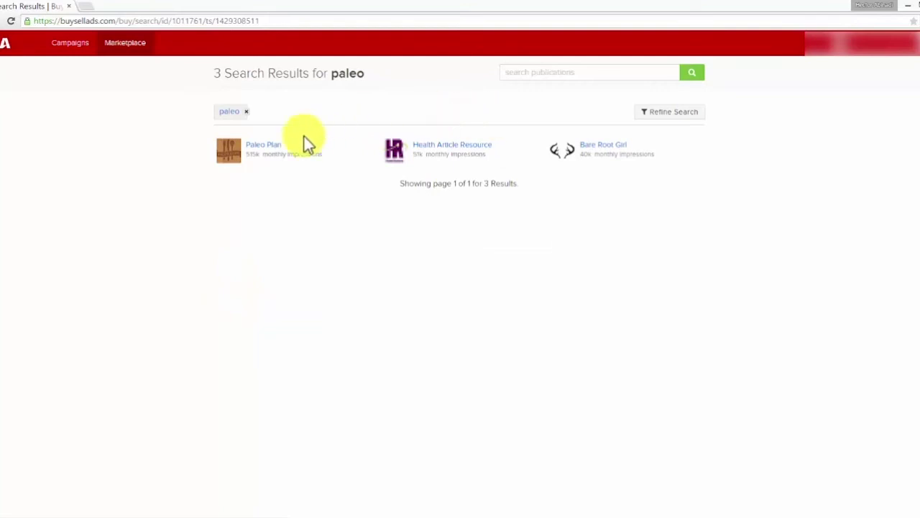
Add the Paleo Plan site's 300 x 250 Middle Right Sidebar placement to the cart and close its listing
click(276, 153)
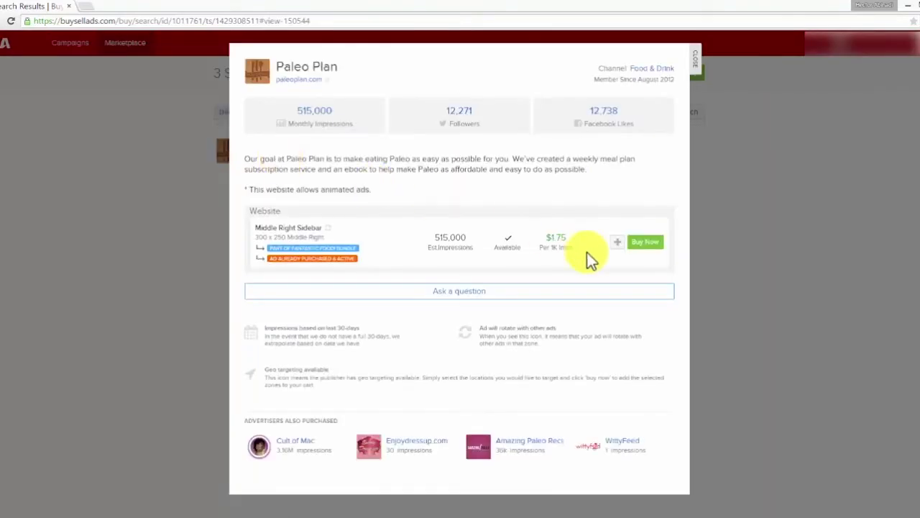
click(642, 243)
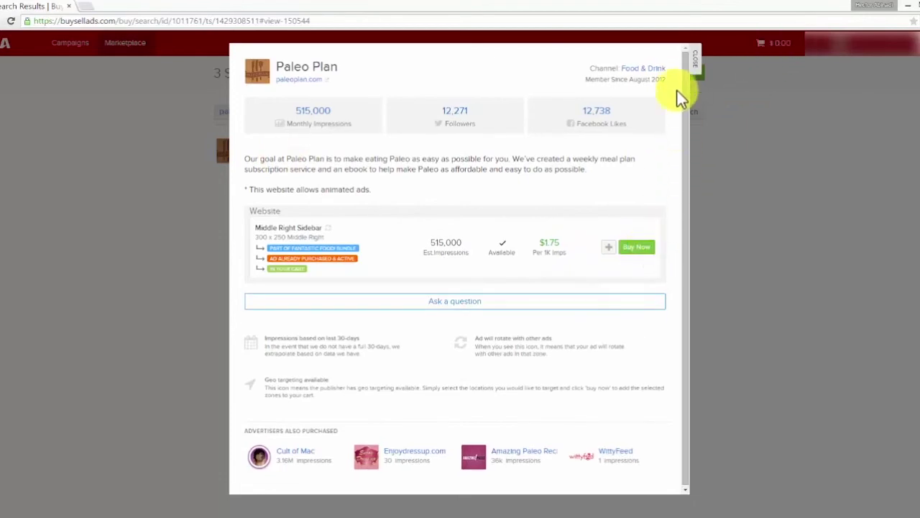
click(696, 61)
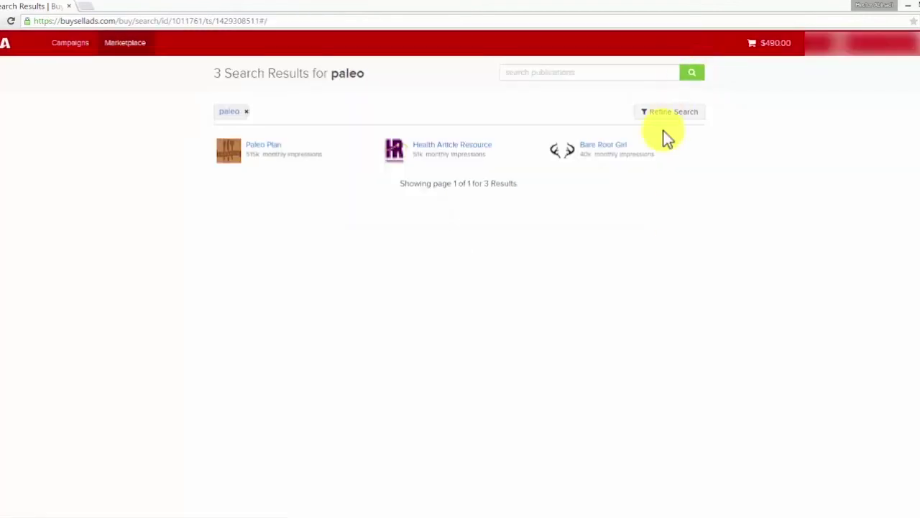
In the cart, set the Paleo Plan placement's quantity to 50,000 impressions and open its creative upload form
click(768, 47)
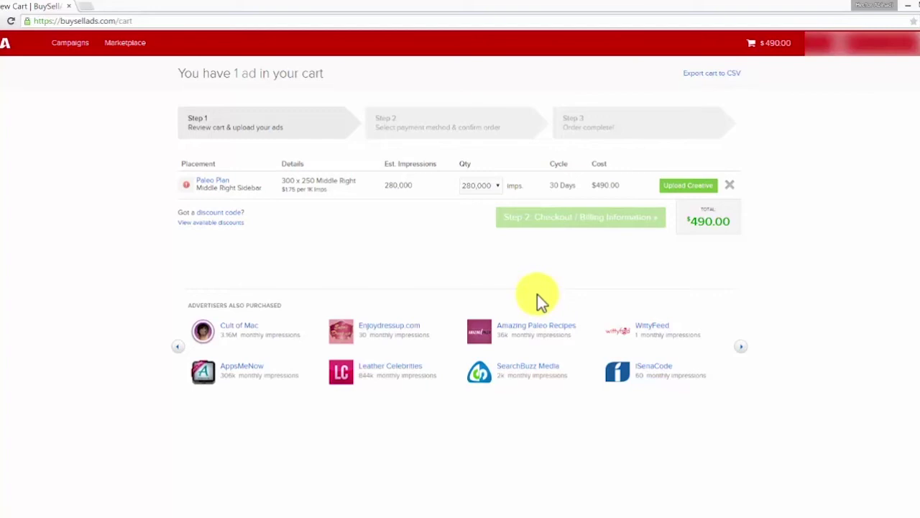
click(497, 187)
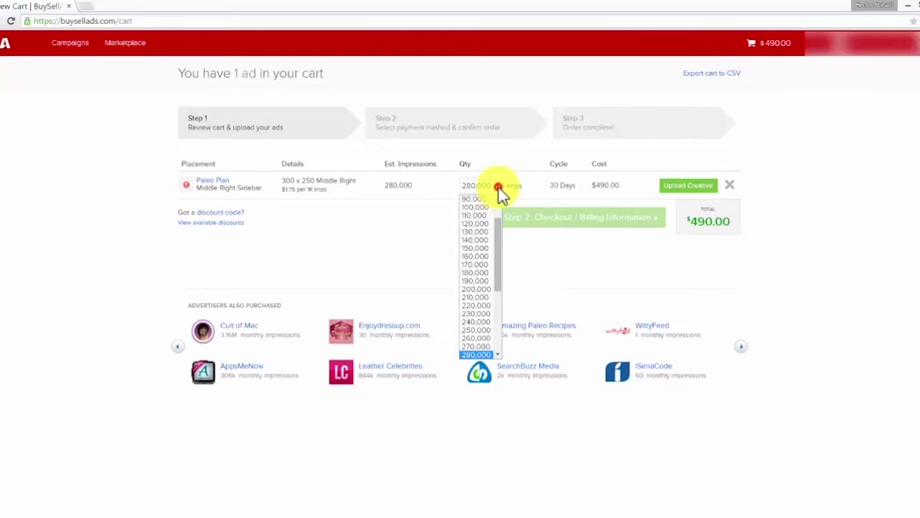
scroll(497, 228, up, 2)
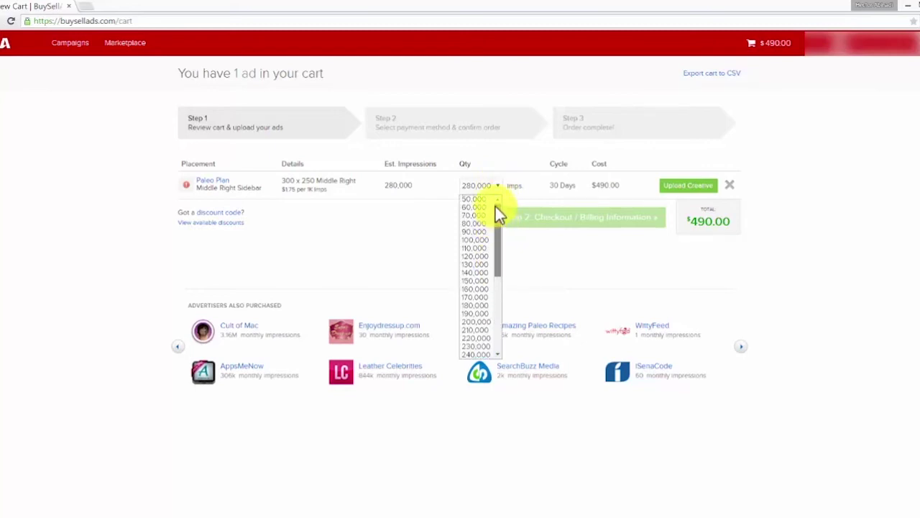
click(475, 199)
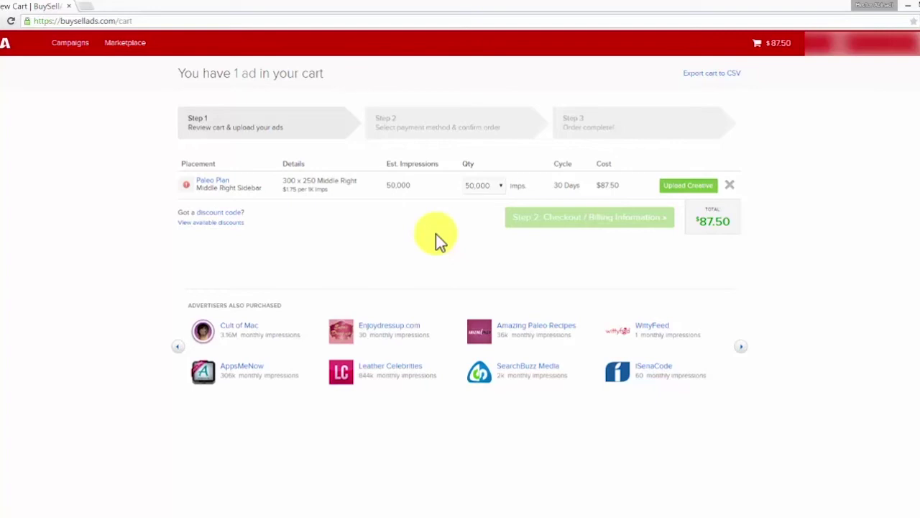
click(683, 185)
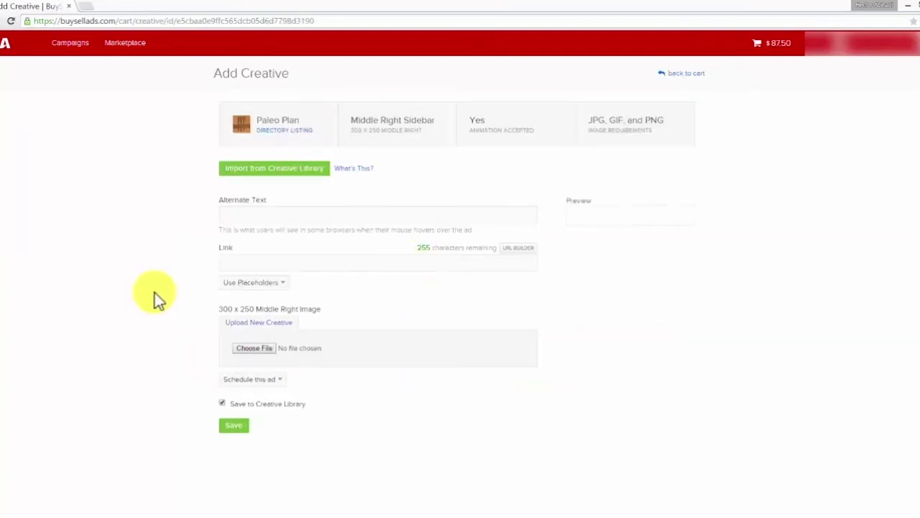
click(230, 214)
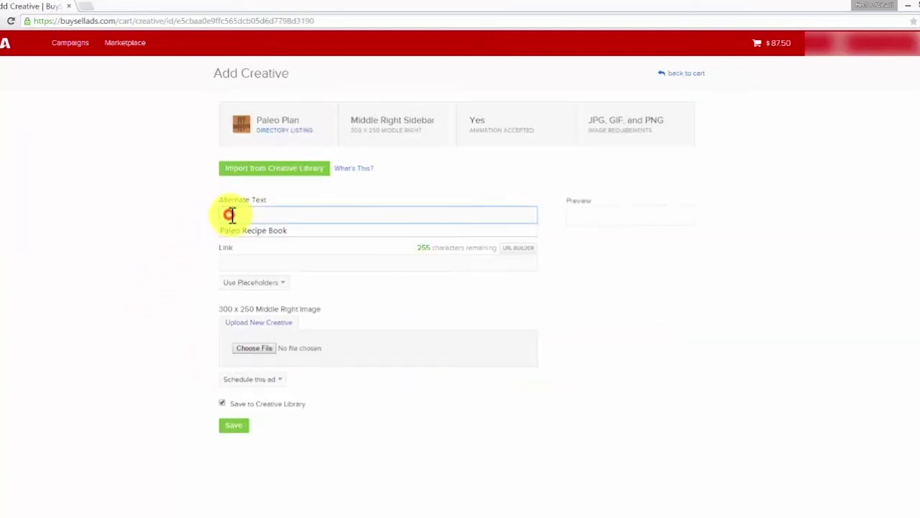
click(244, 230)
click(258, 260)
click(264, 281)
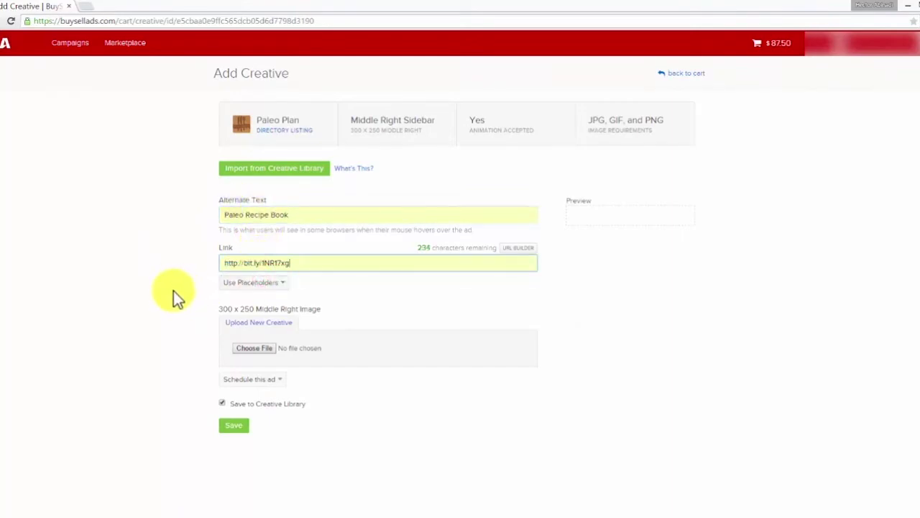
Upload the paleogrubsbook_300x250 image from the Desktop as the banner and save the creative
click(255, 349)
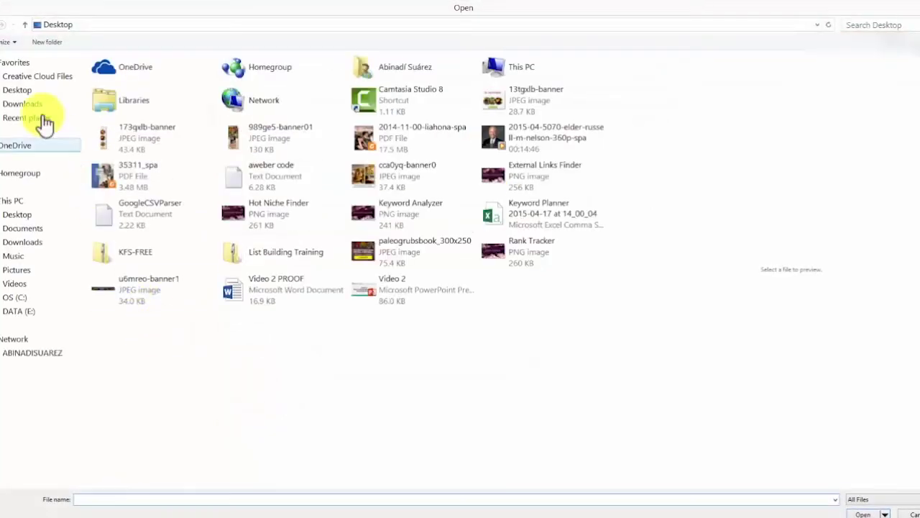
click(15, 90)
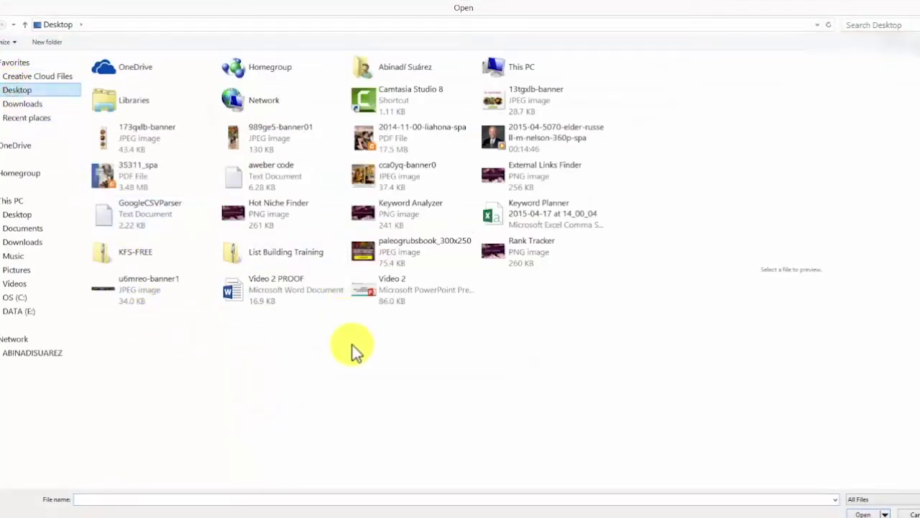
click(403, 252)
double_click(403, 252)
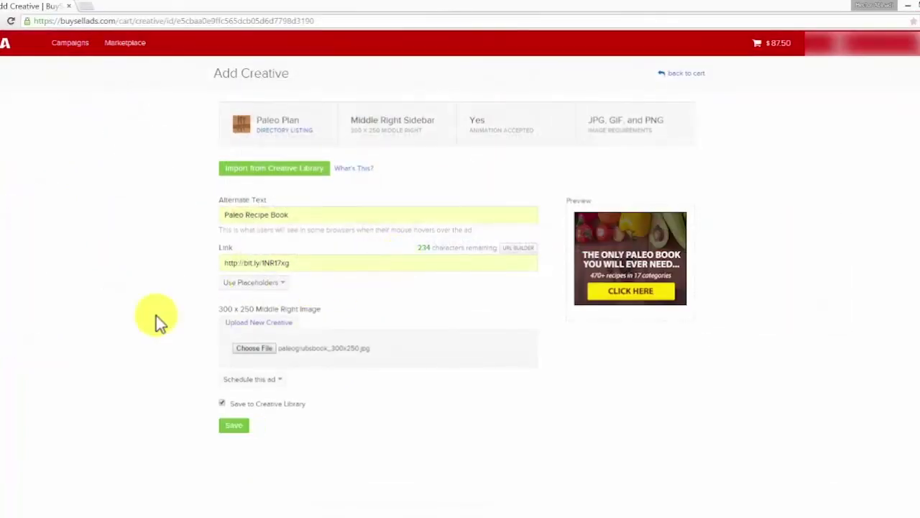
click(233, 427)
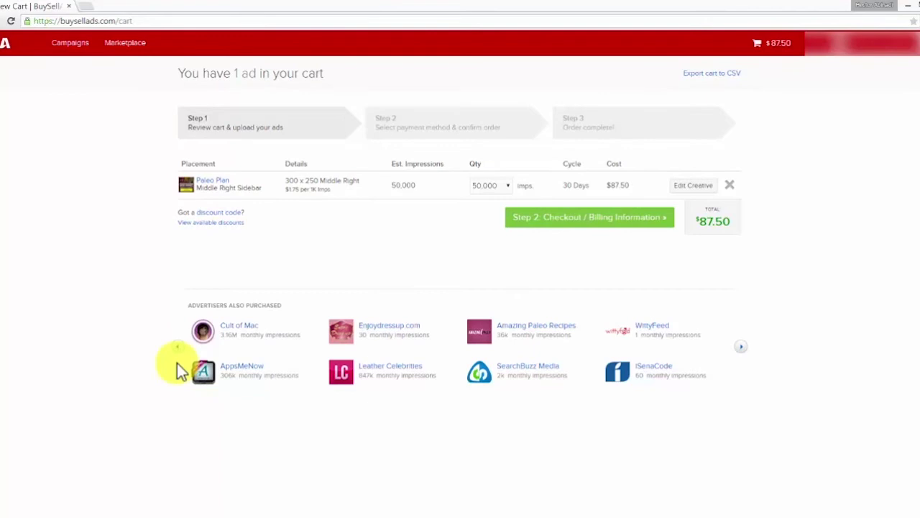
Proceed to checkout and look at the credit card and PayPal payment forms
click(568, 231)
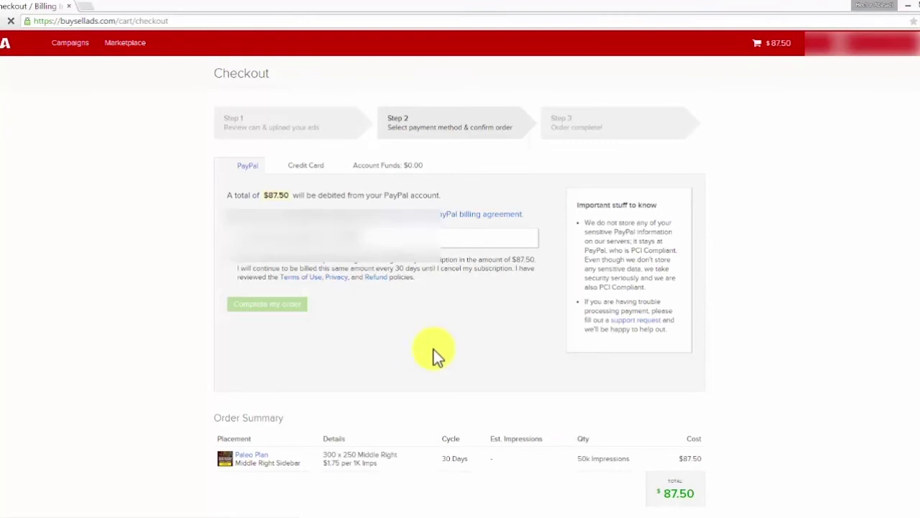
click(308, 167)
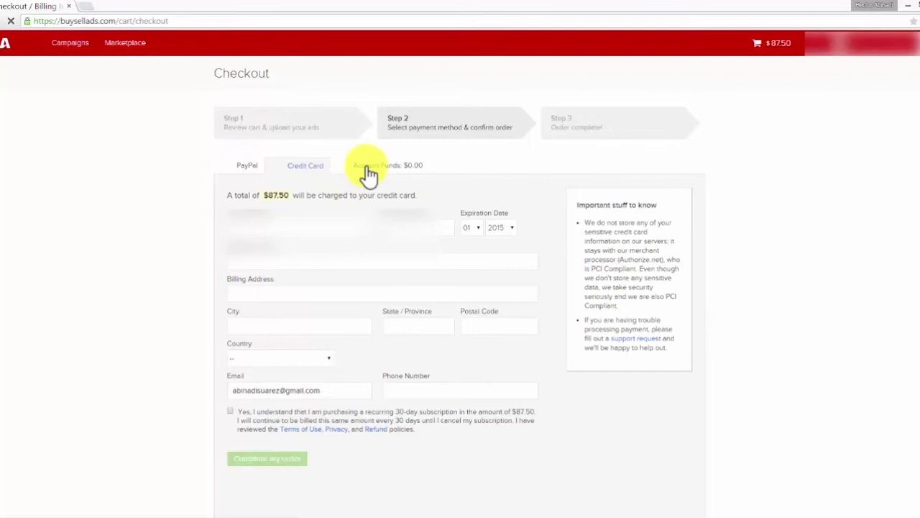
click(248, 167)
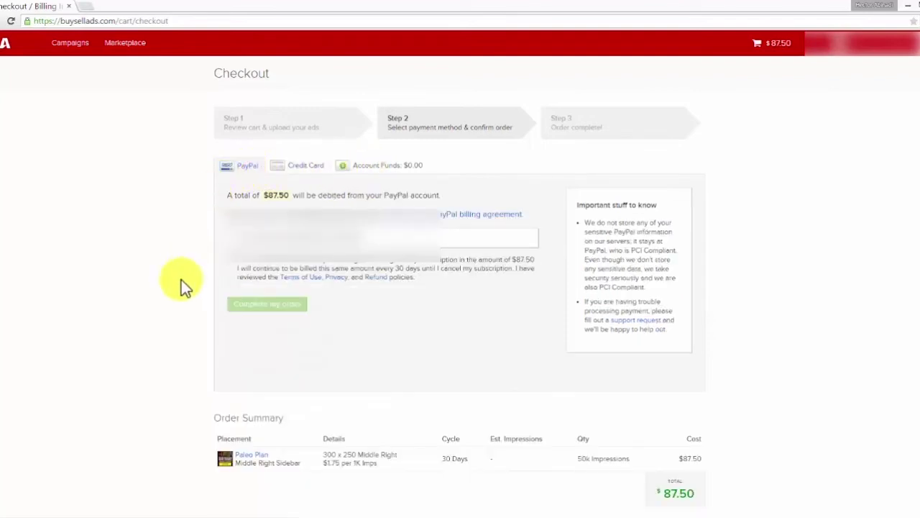
Return to the cart review and remove the Paleo Plan placement from the cart
click(261, 130)
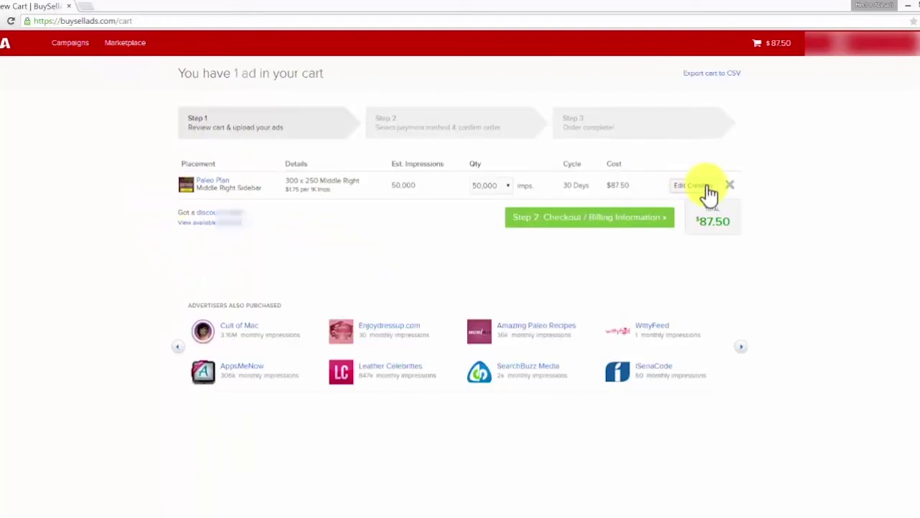
click(730, 185)
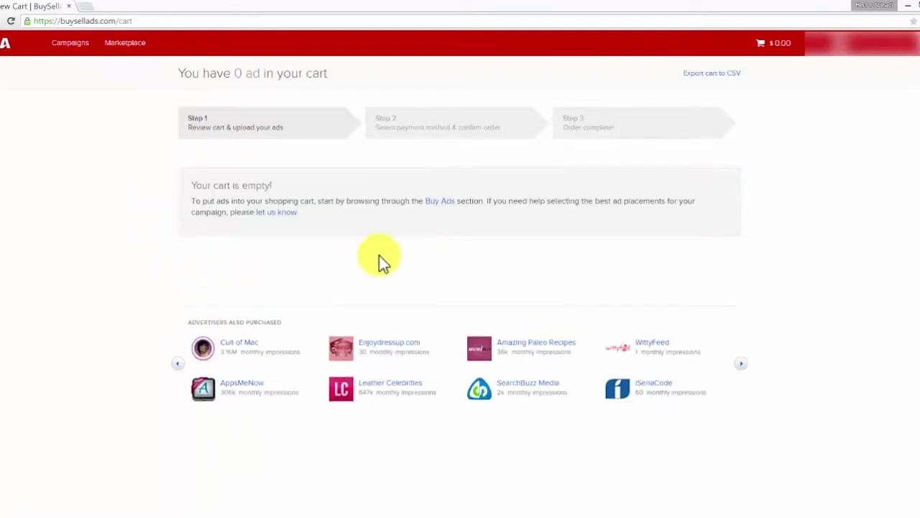
Open the campaigns overview and filter it to Inactive campaigns
click(72, 44)
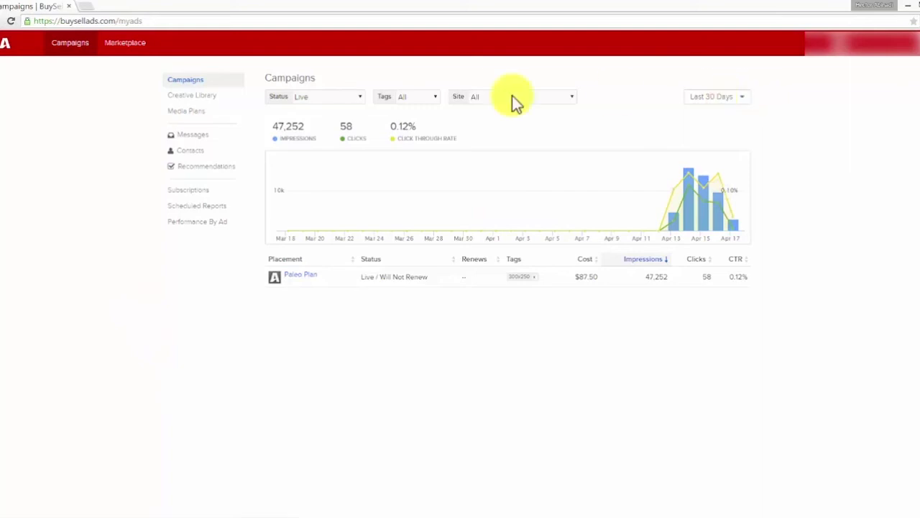
click(361, 96)
click(324, 141)
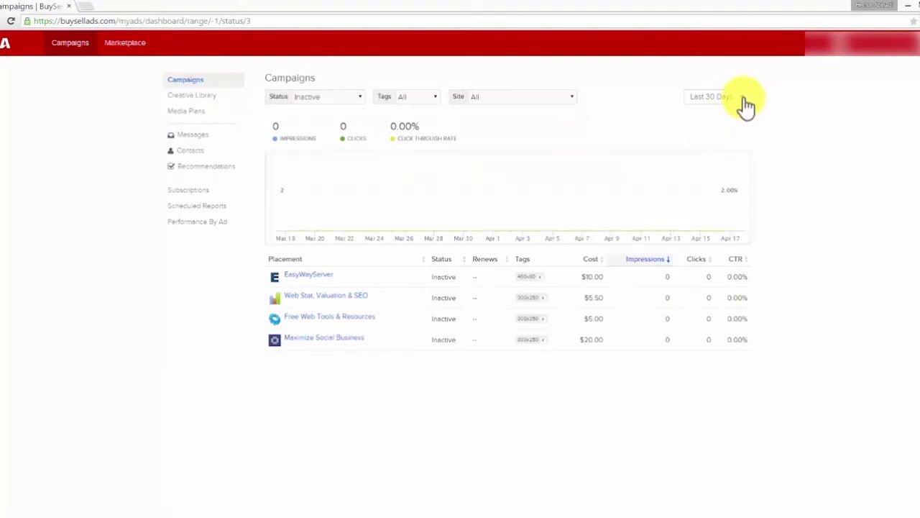
Set the inactive campaigns' reporting period from January 1, 2013 to April 17, 2015 and apply it
click(744, 102)
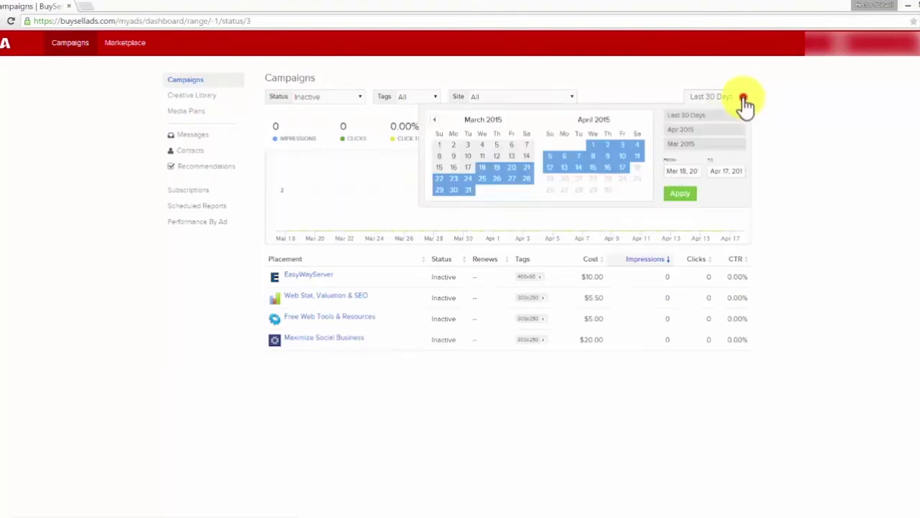
click(434, 120)
click(436, 121)
click(436, 122)
double_click(436, 121)
double_click(435, 121)
double_click(435, 121)
double_click(436, 121)
click(436, 121)
double_click(435, 120)
click(436, 120)
double_click(436, 121)
click(435, 120)
click(435, 121)
double_click(436, 121)
double_click(436, 121)
click(436, 121)
click(437, 121)
click(467, 145)
click(643, 121)
click(644, 120)
click(643, 121)
click(643, 121)
double_click(642, 119)
triple_click(642, 120)
triple_click(642, 119)
triple_click(642, 119)
triple_click(642, 120)
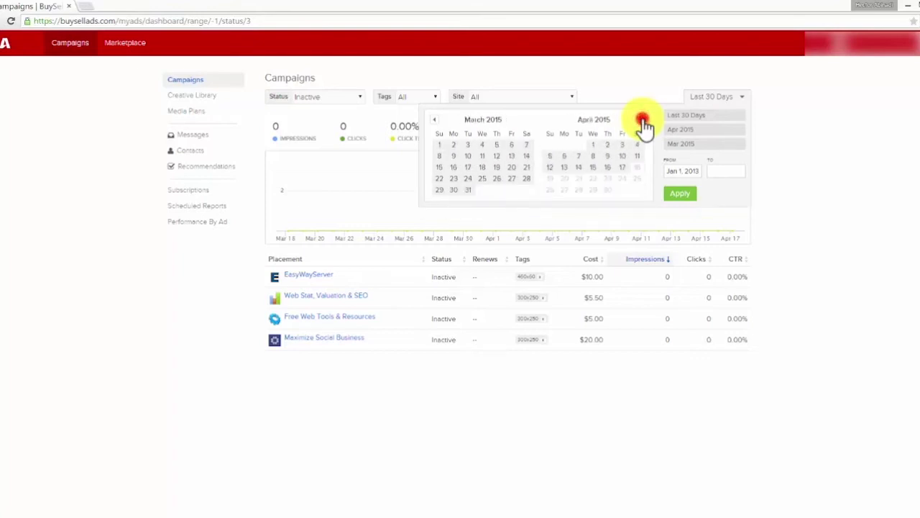
click(623, 167)
click(672, 193)
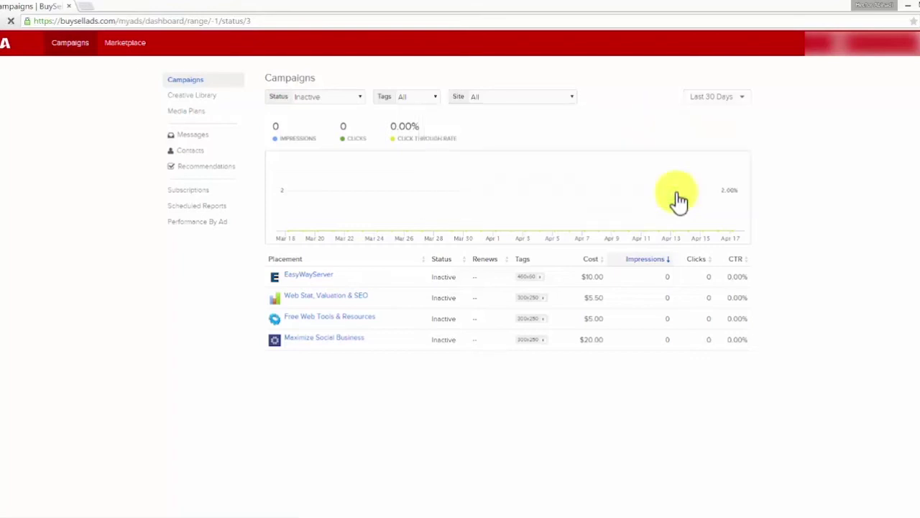